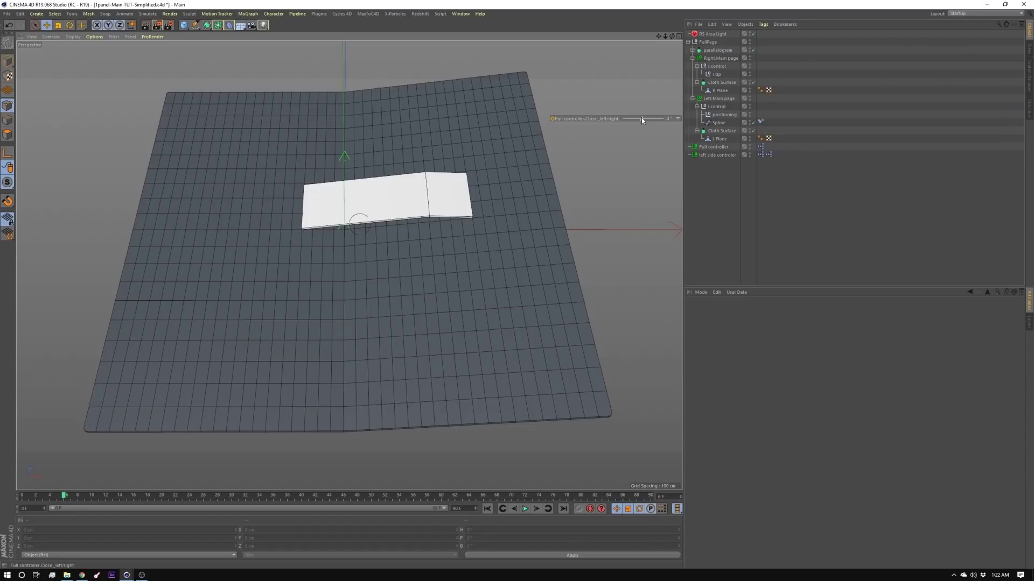
- Drag the Full controller's Close_left/right to about -35° so the right page folds up
mouse_move(641, 119)
mouse_down()
mouse_move(655, 122)
mouse_move(644, 132)
mouse_up()
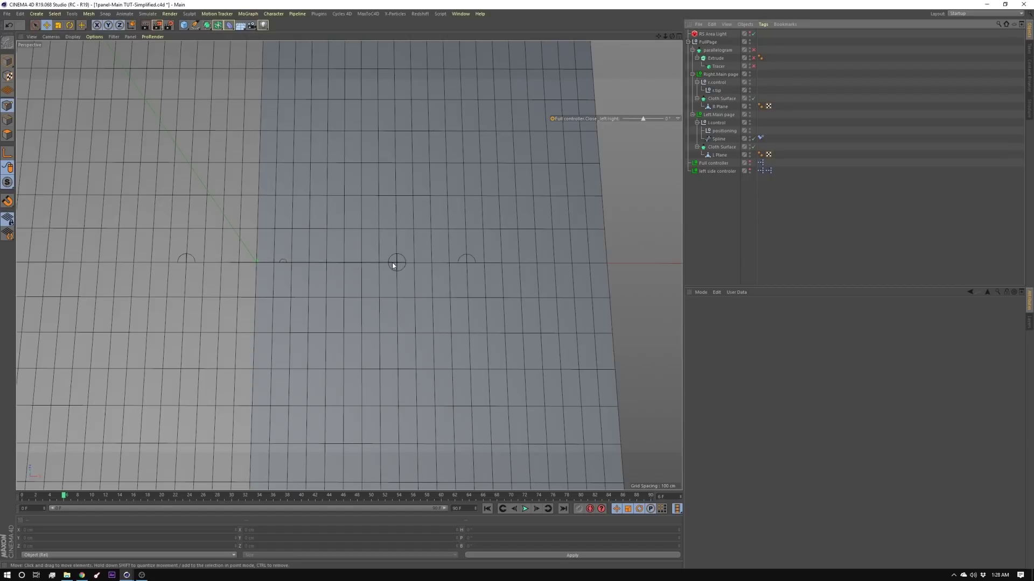
click(466, 259)
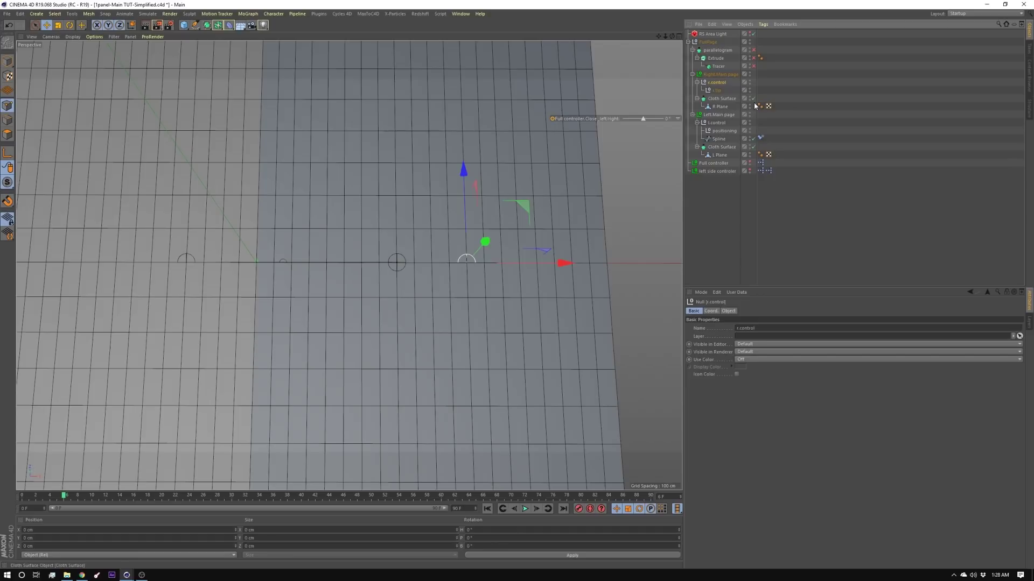
click(716, 91)
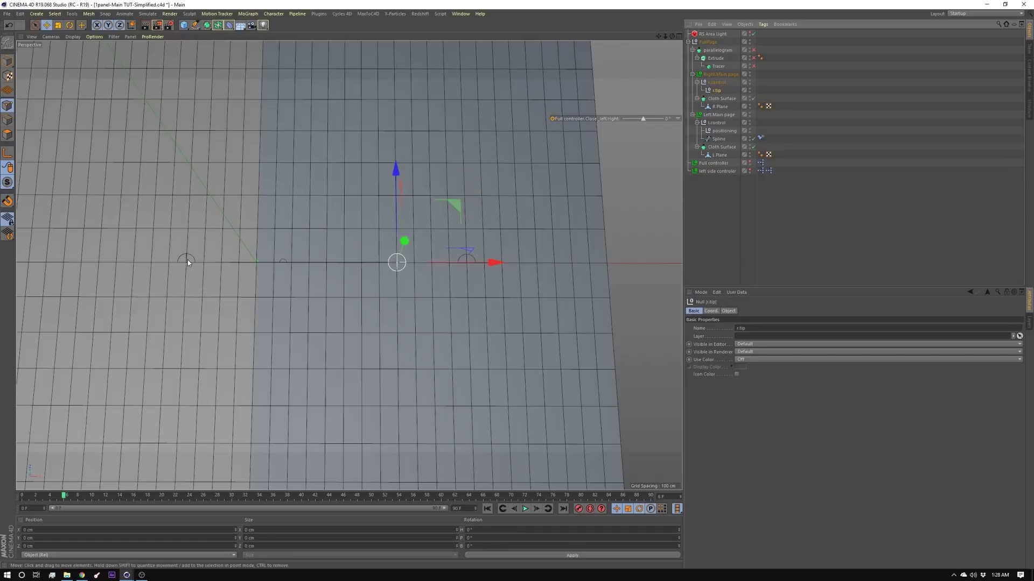
click(720, 125)
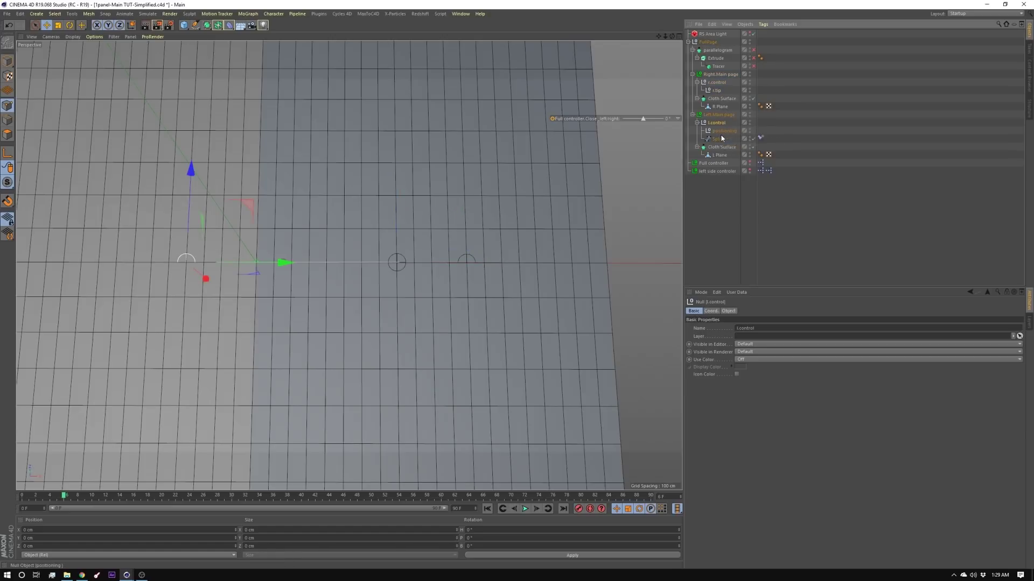
click(717, 132)
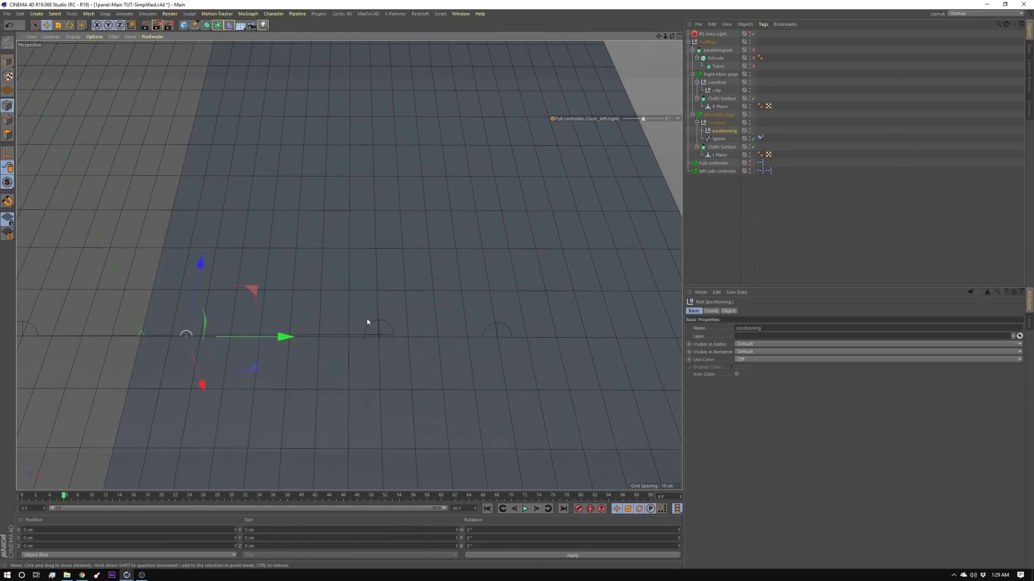
alt+drag(368, 322, 155, 315)
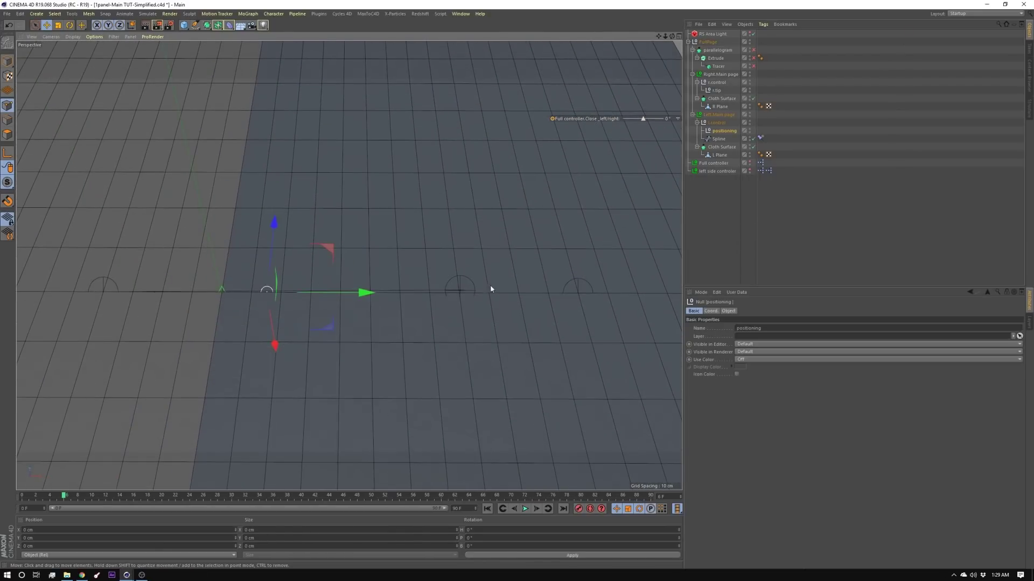
- Add l.control to the Tracer's Trace Link, then enable both Tracer and Extrude
click(722, 66)
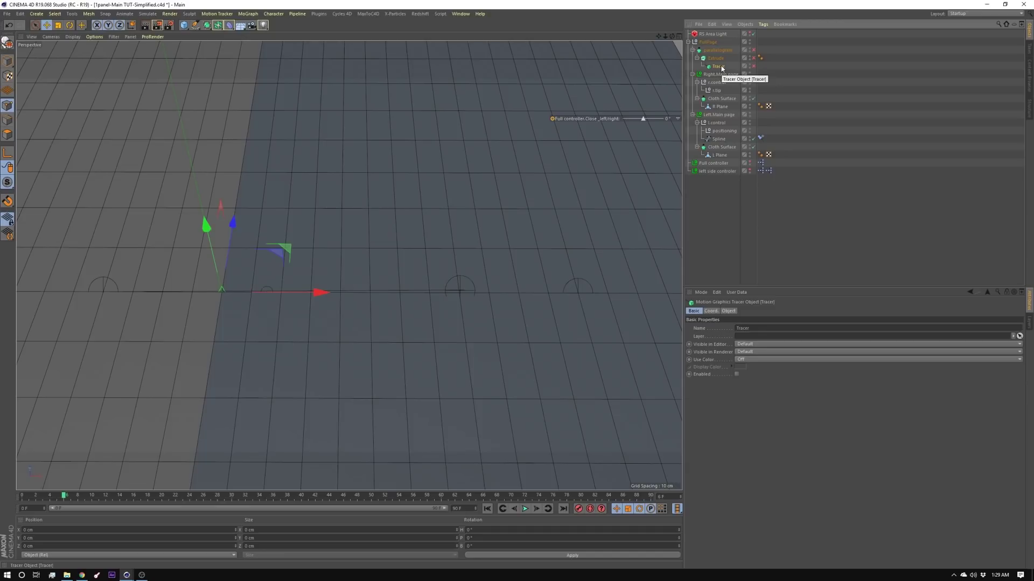
click(729, 310)
drag(809, 288, 809, 247)
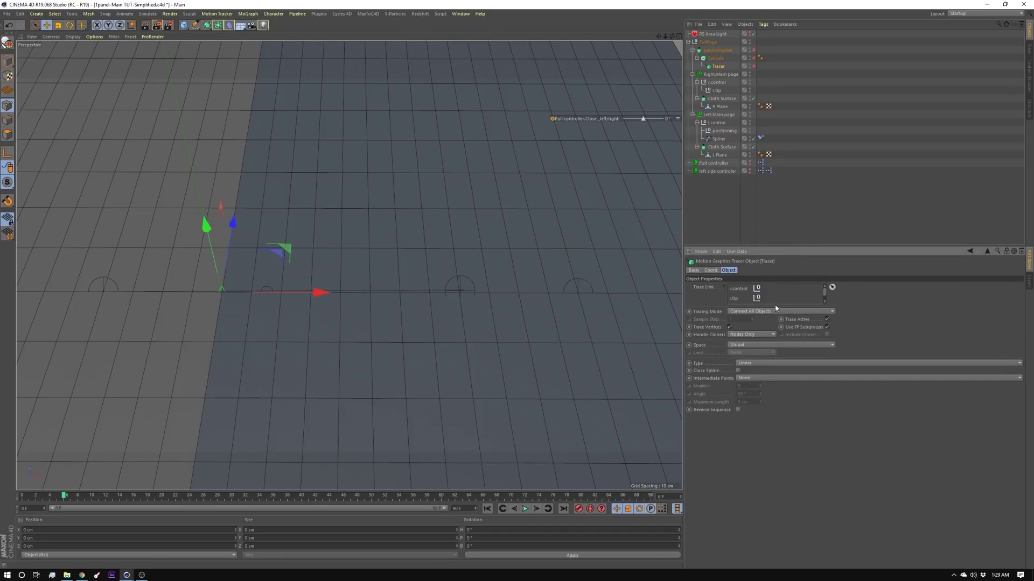
drag(774, 304, 775, 354)
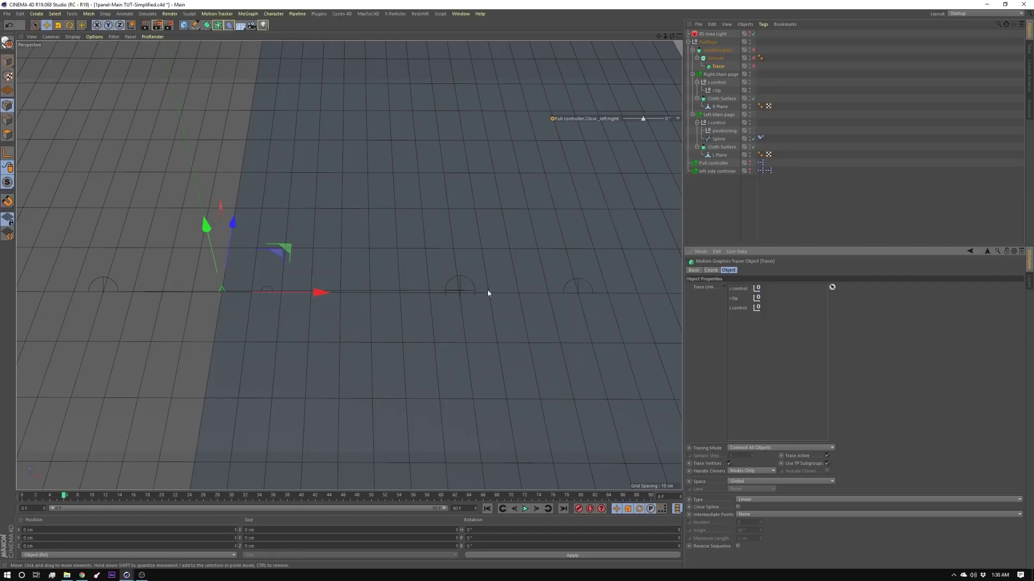
click(754, 66)
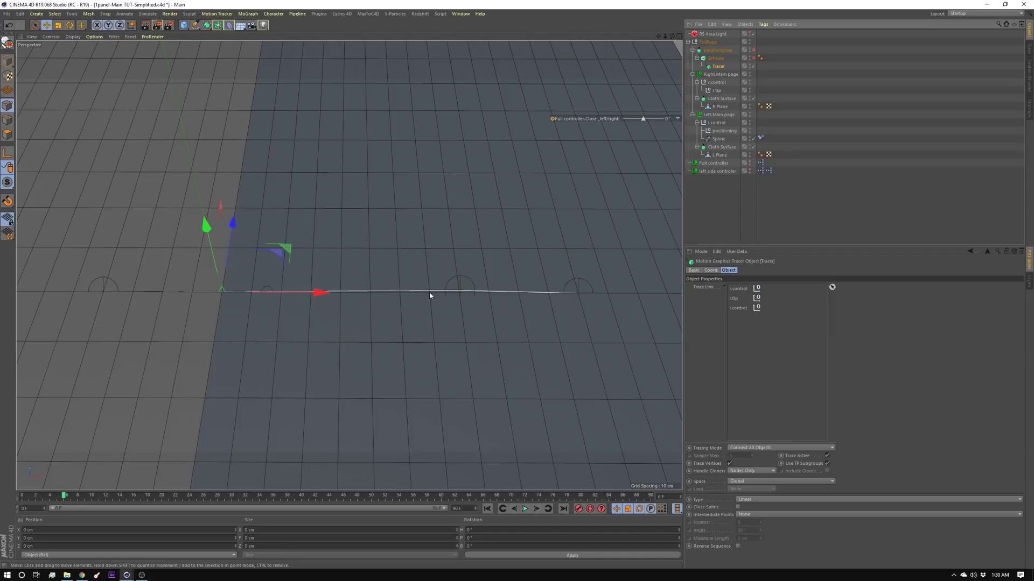
click(753, 58)
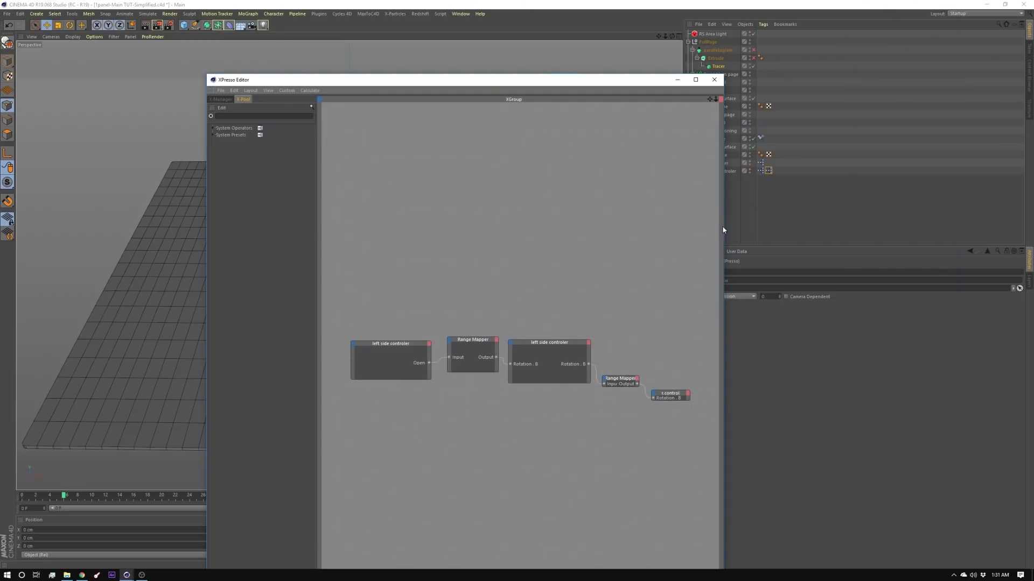
- Move the small Range Mapper node and pan the graph to show the left side controller's Open input
drag(620, 378, 623, 324)
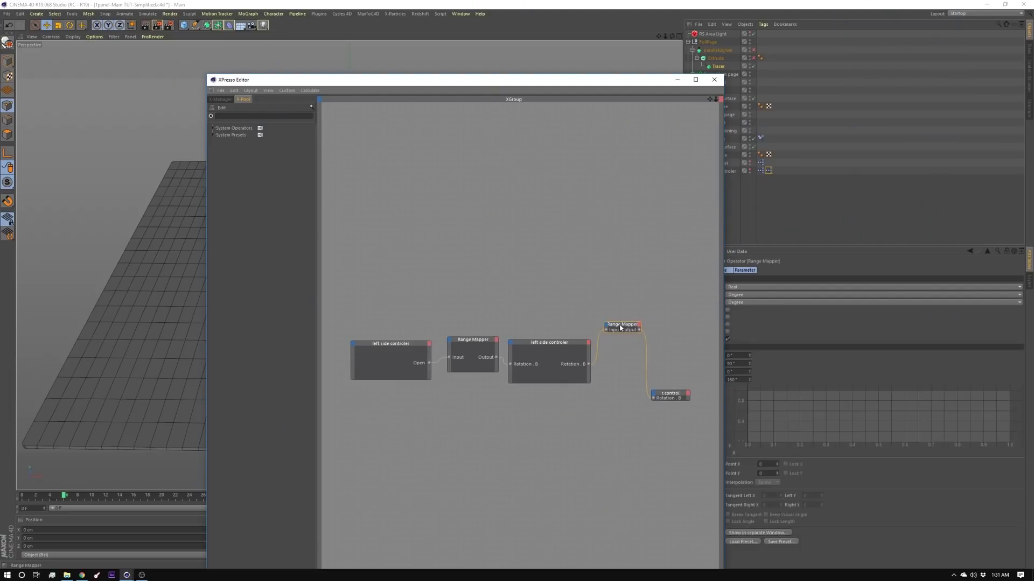
middle_drag(630, 316, 499, 233)
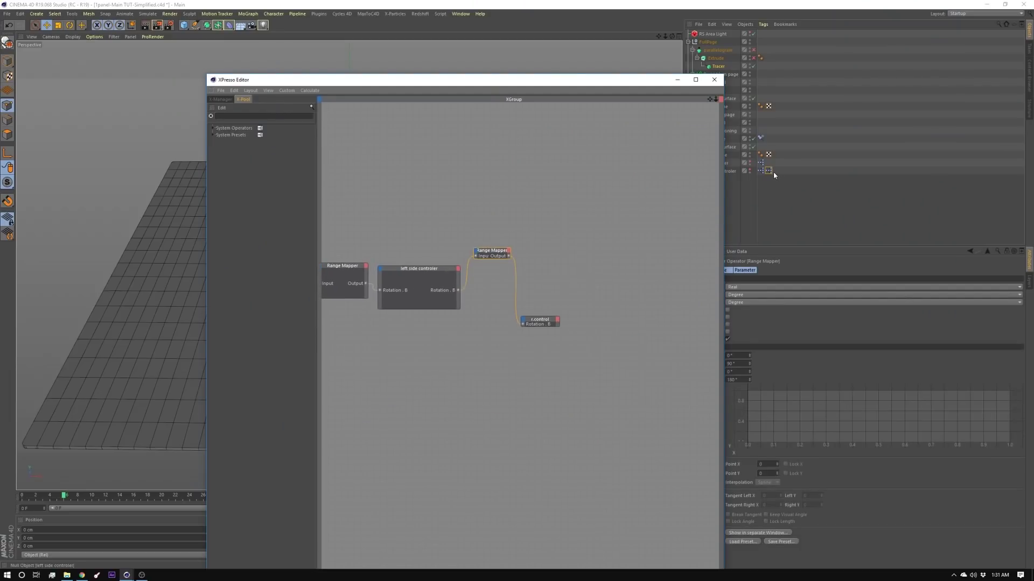
drag(585, 80, 532, 90)
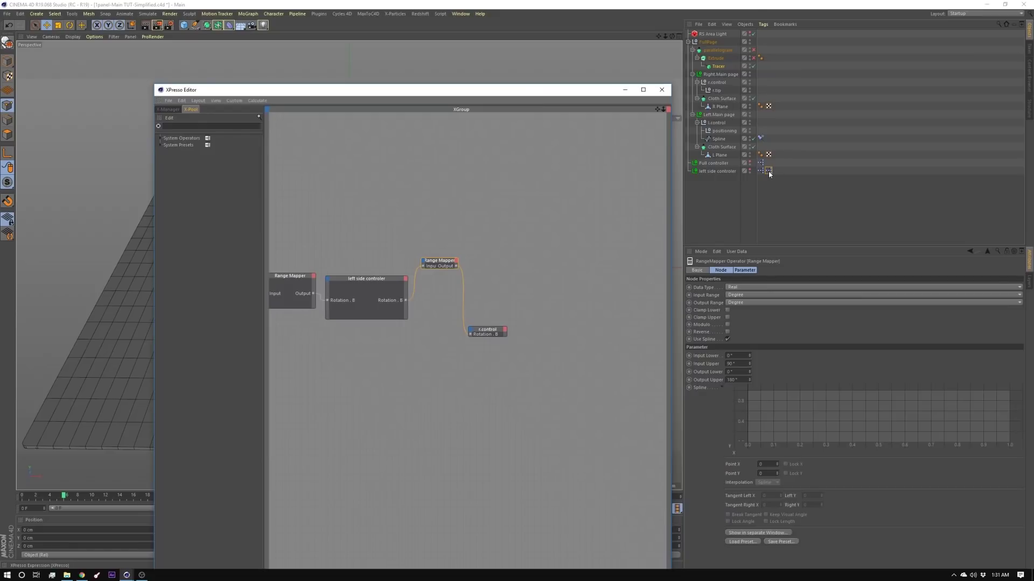
drag(768, 171, 332, 241)
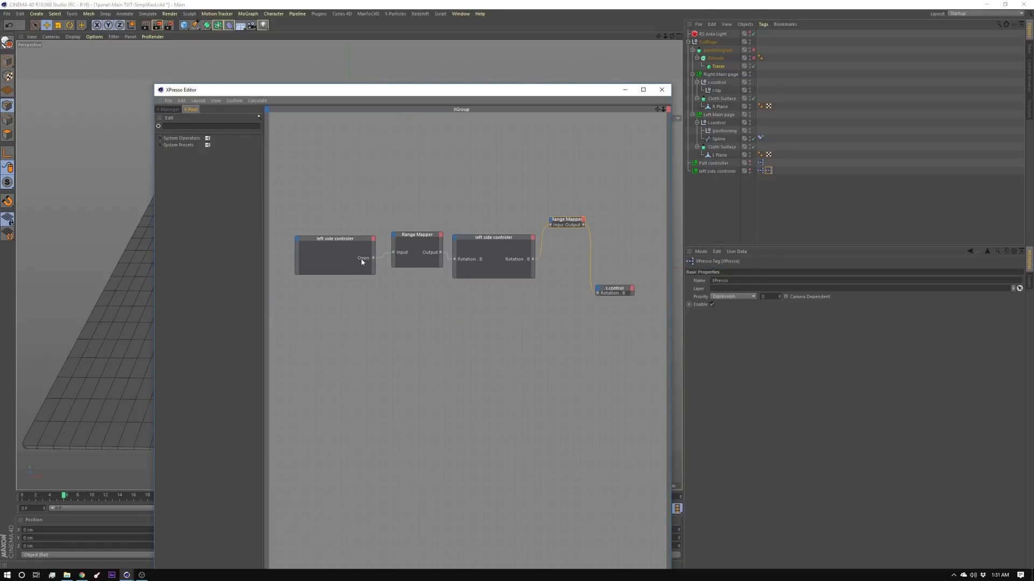
- Inspect both Range Mappers, expand the collapsed one, and test the fold at about 58°
click(403, 245)
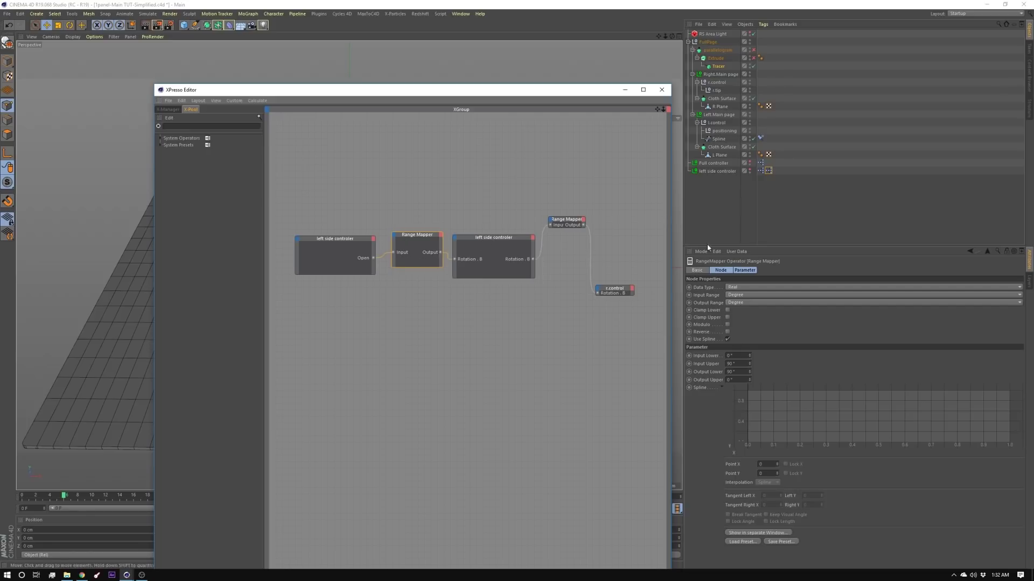
drag(507, 237, 506, 232)
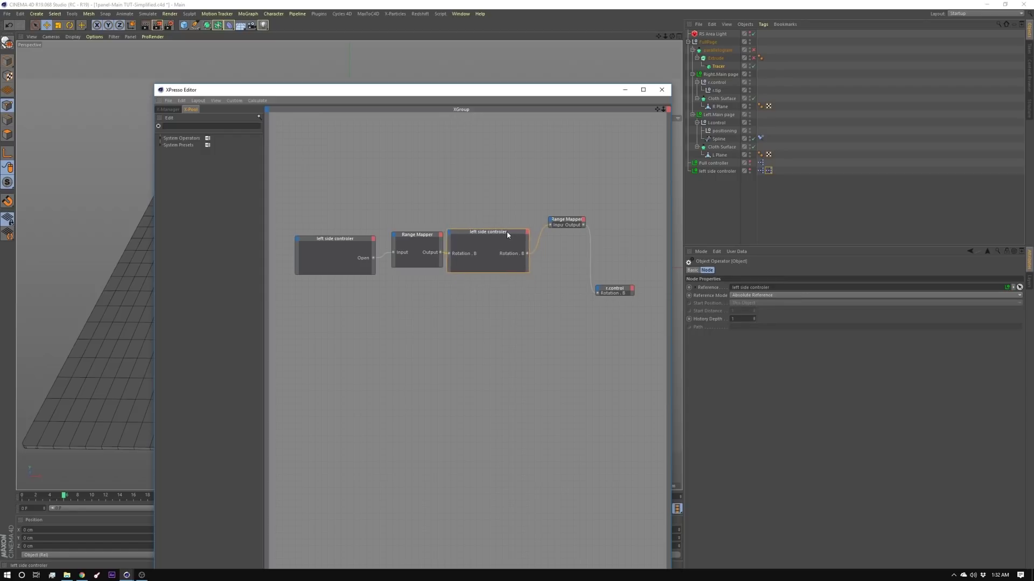
click(564, 221)
double_click(564, 219)
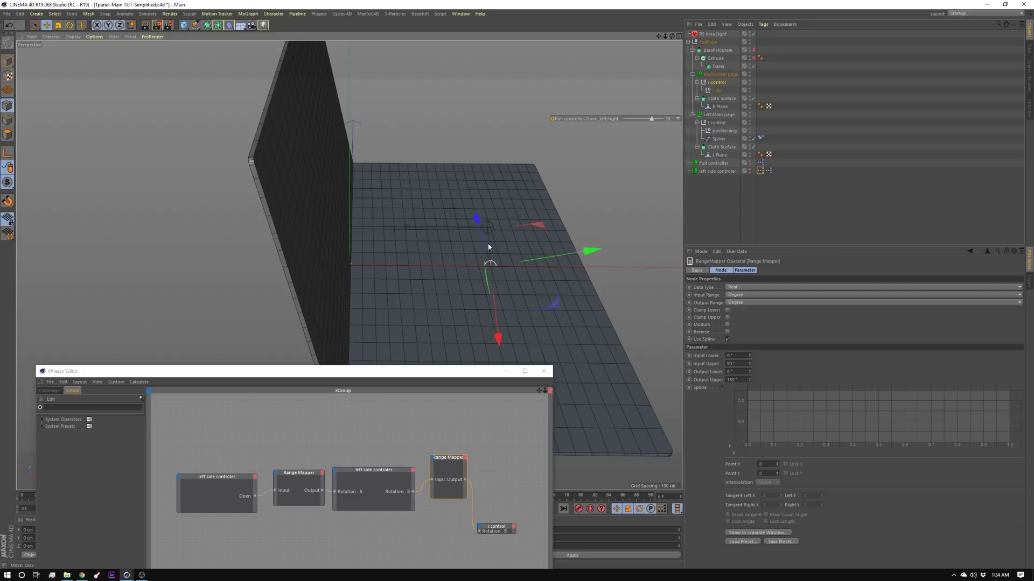
drag(651, 118, 621, 132)
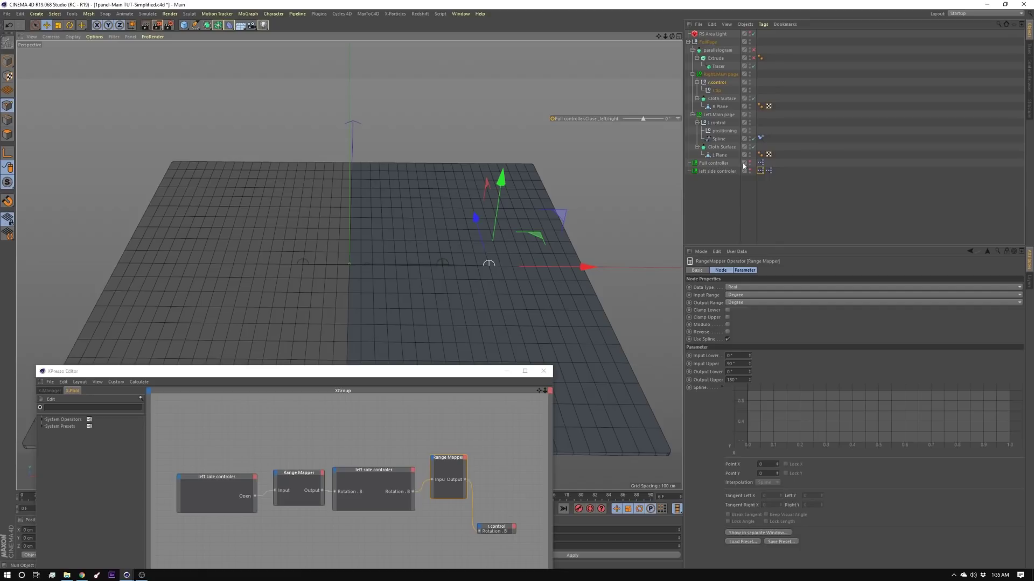
- Open the Full controller's XPresso graph and bring the l.control Range Mapper into view
click(761, 164)
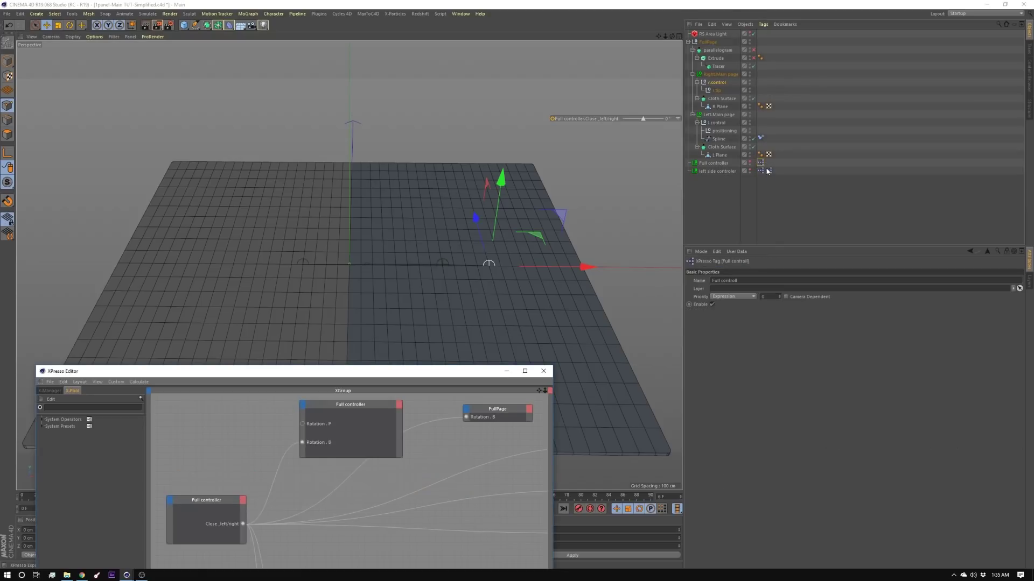
double_click(767, 171)
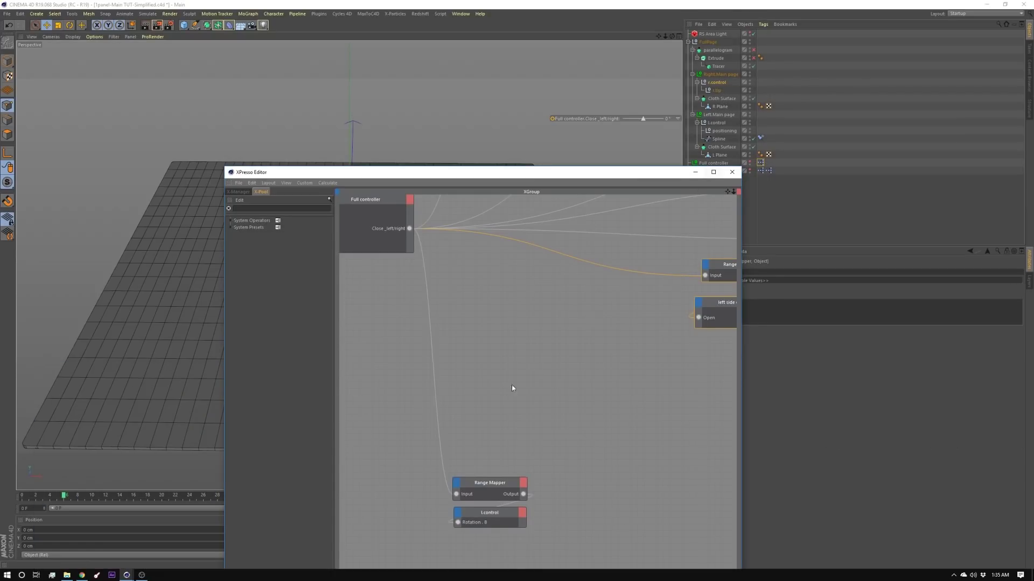
drag(490, 483, 479, 359)
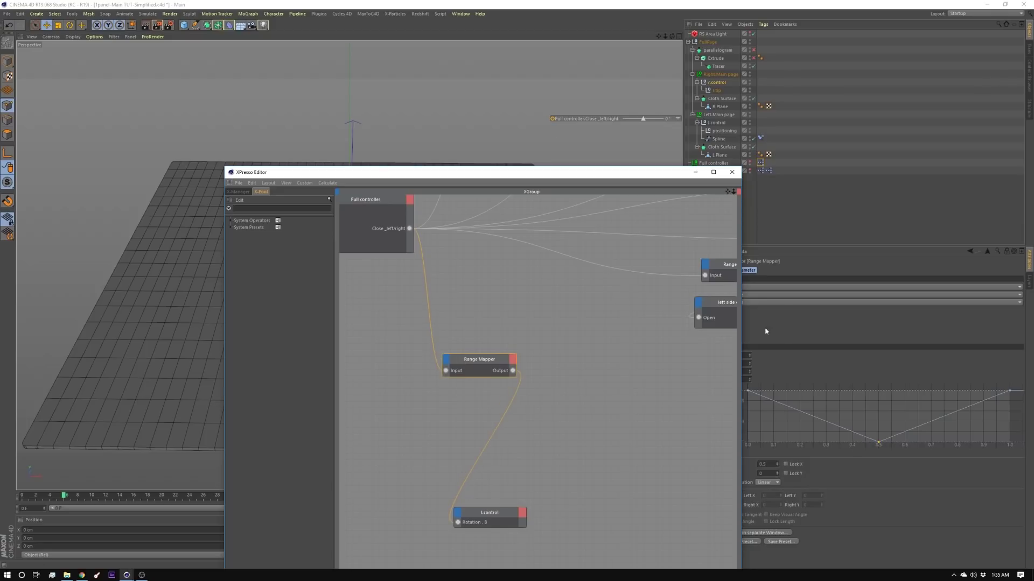
drag(429, 172, 467, 282)
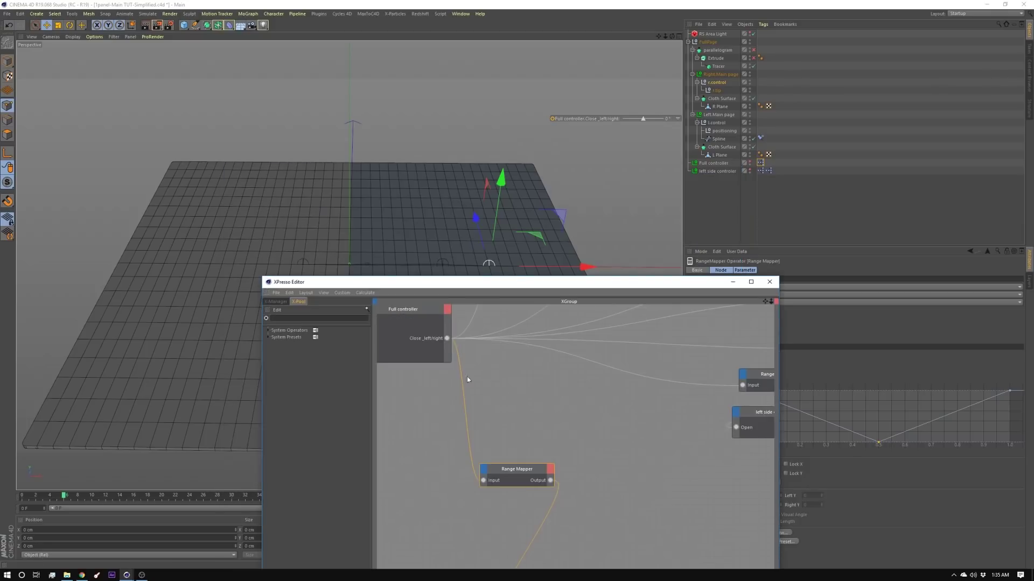
click(418, 310)
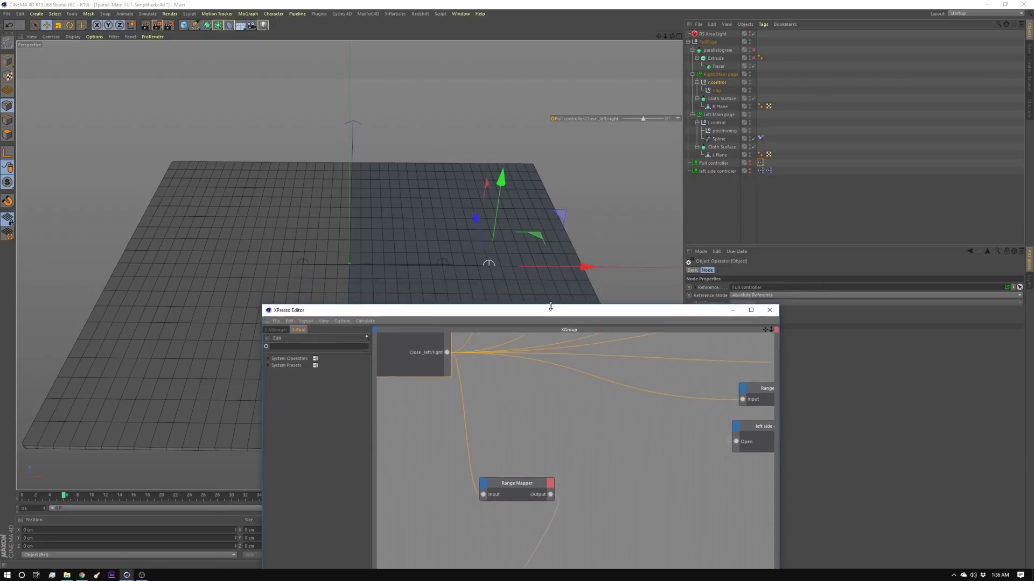
- Give that Range Mapper Input Lower -90° and Input Upper 90°, then close the XPresso Editor
click(517, 467)
drag(684, 278, 486, 119)
double_click(731, 356)
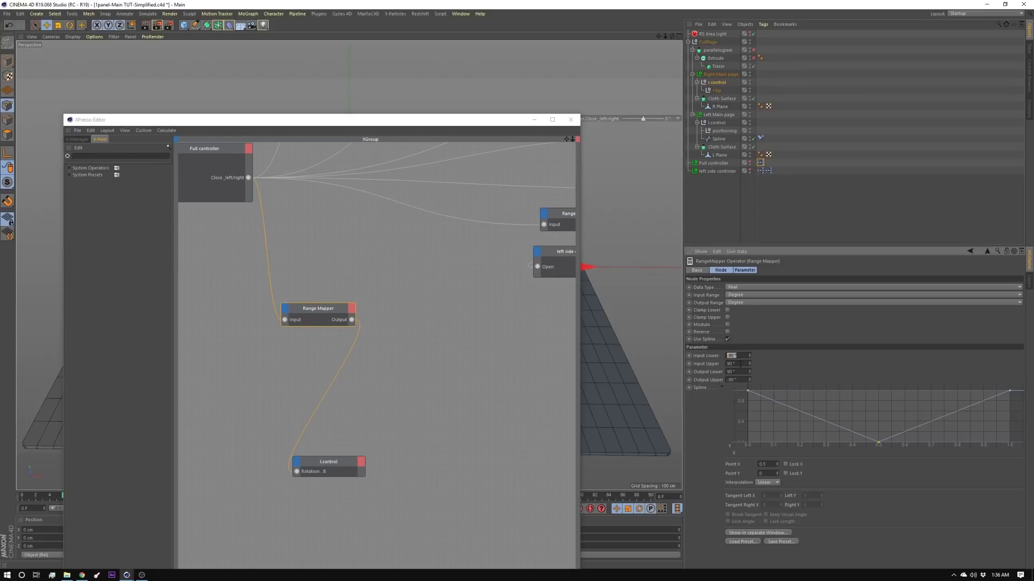
key(Tab)
key(Tab)
key(Tab)
click(570, 119)
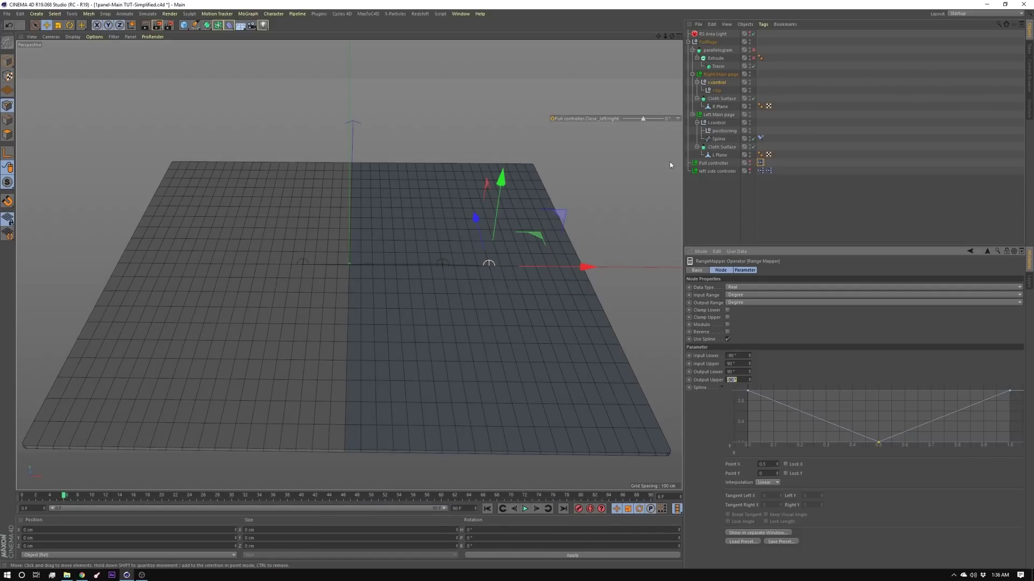
- With l.control selected, swing Close_left/right to 90° and back to 0°, folding the left page over and flat
click(302, 264)
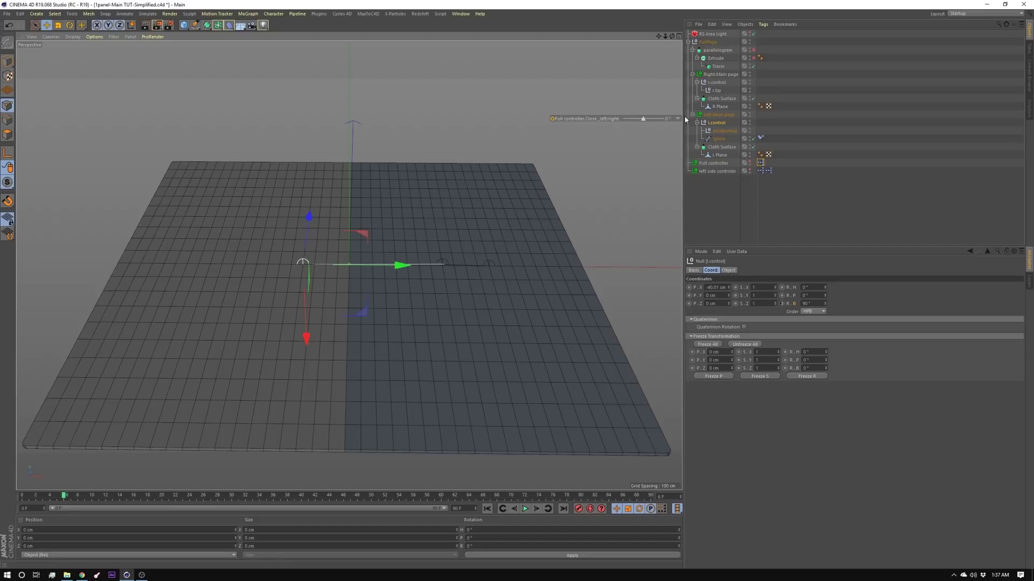
drag(640, 121, 623, 131)
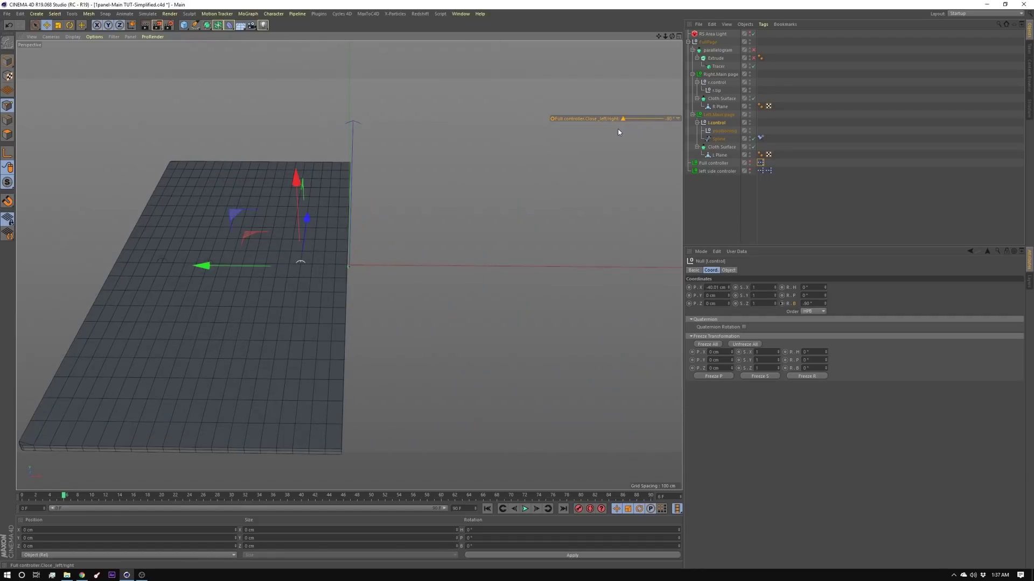
drag(618, 132, 641, 154)
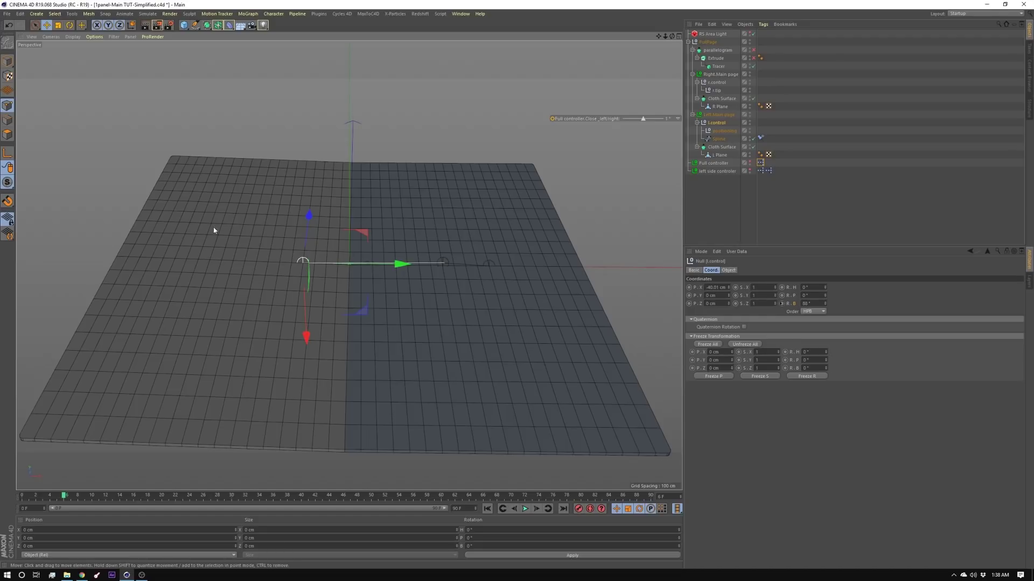
click(369, 233)
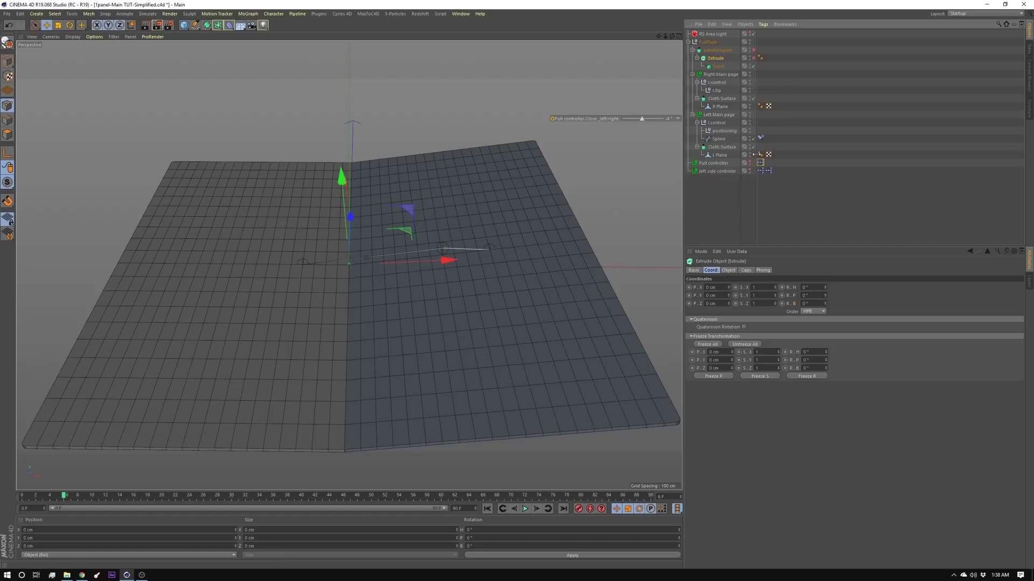
- Enable the Extrude and the parallelogram Cloth Surface to reveal the white parallelogram piece
click(722, 69)
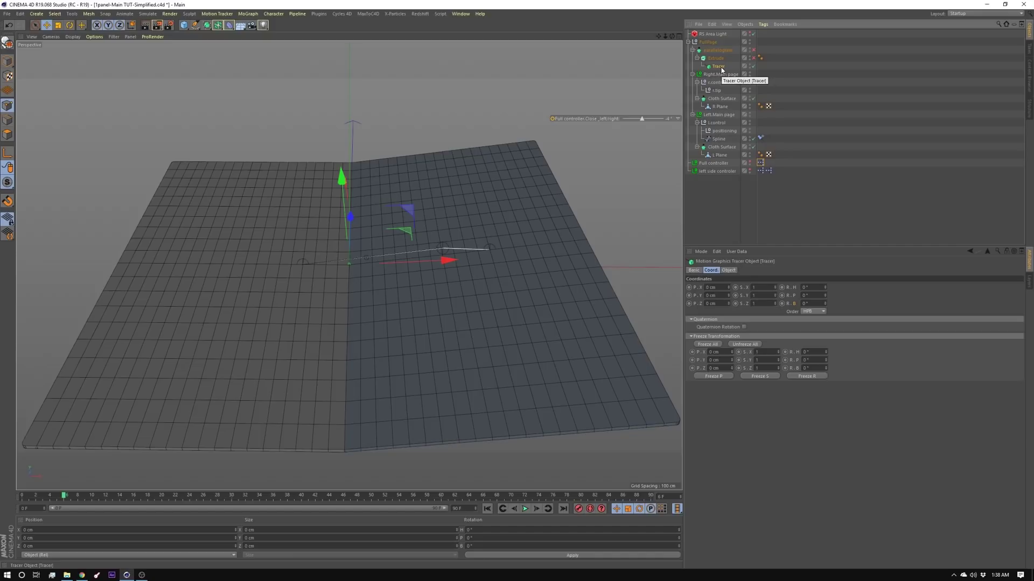
click(736, 58)
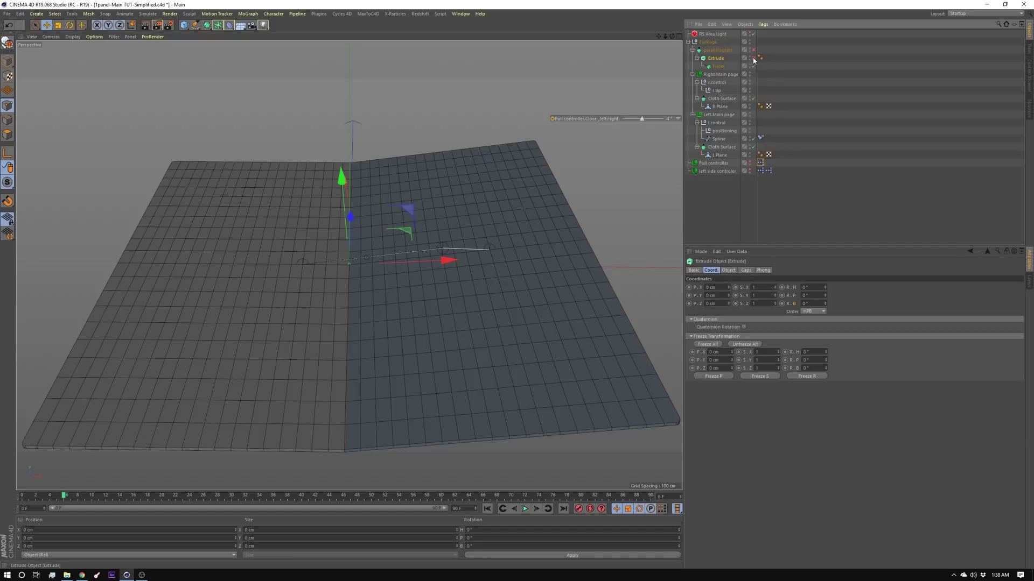
click(753, 58)
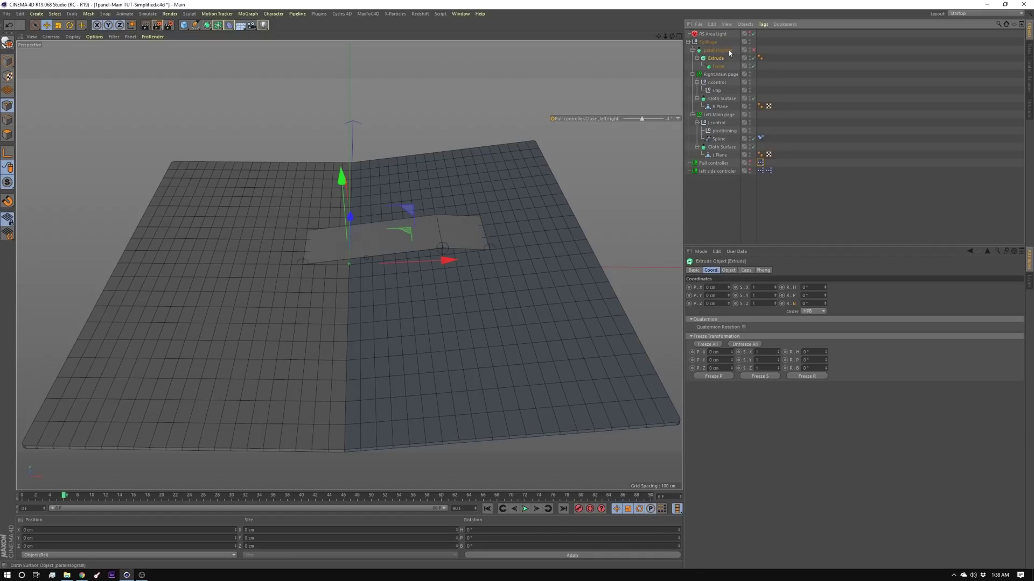
click(729, 51)
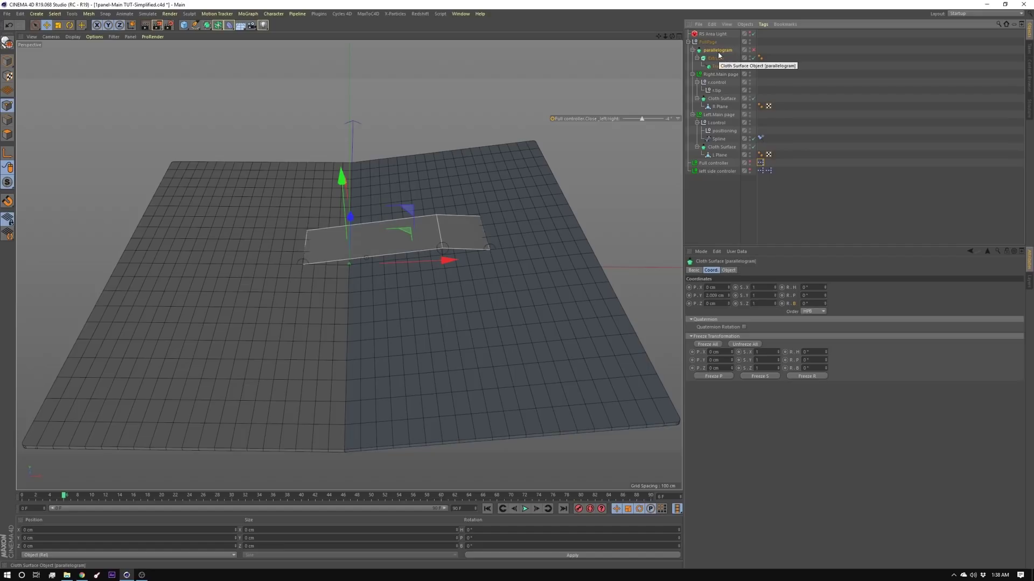
click(753, 50)
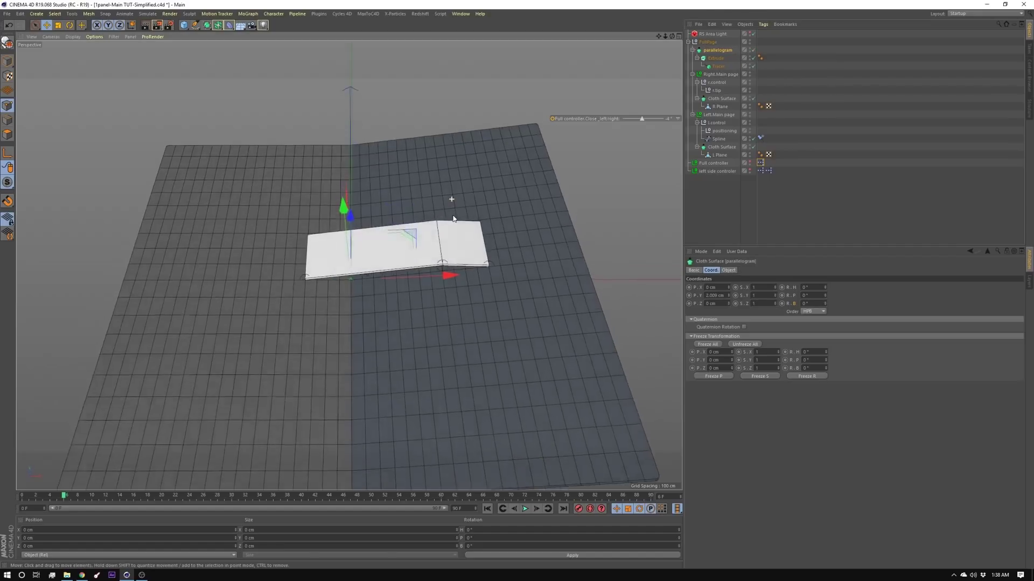
alt+drag(450, 201, 407, 249)
scroll(407, 248, up, 2)
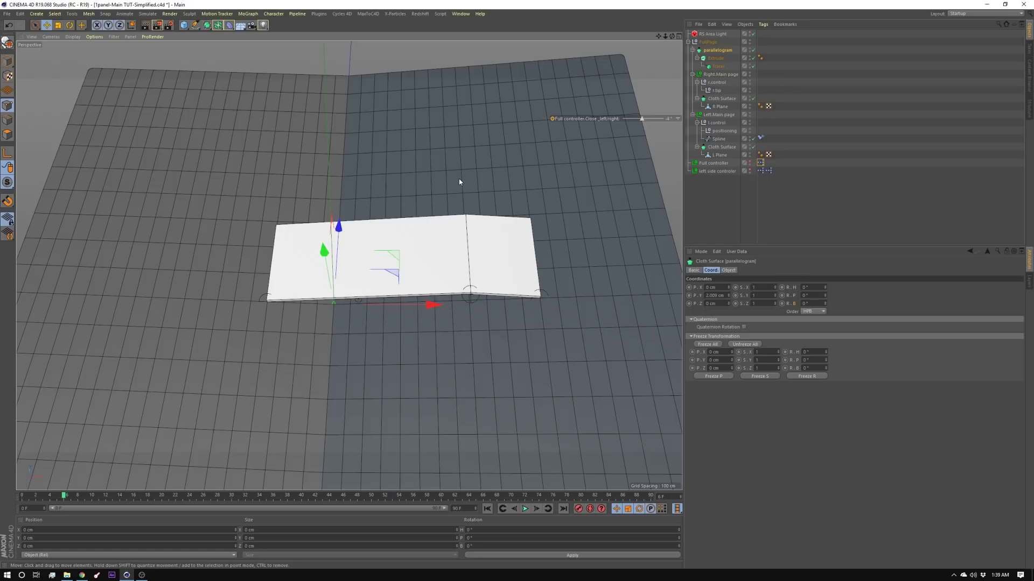
alt+drag(457, 180, 348, 124)
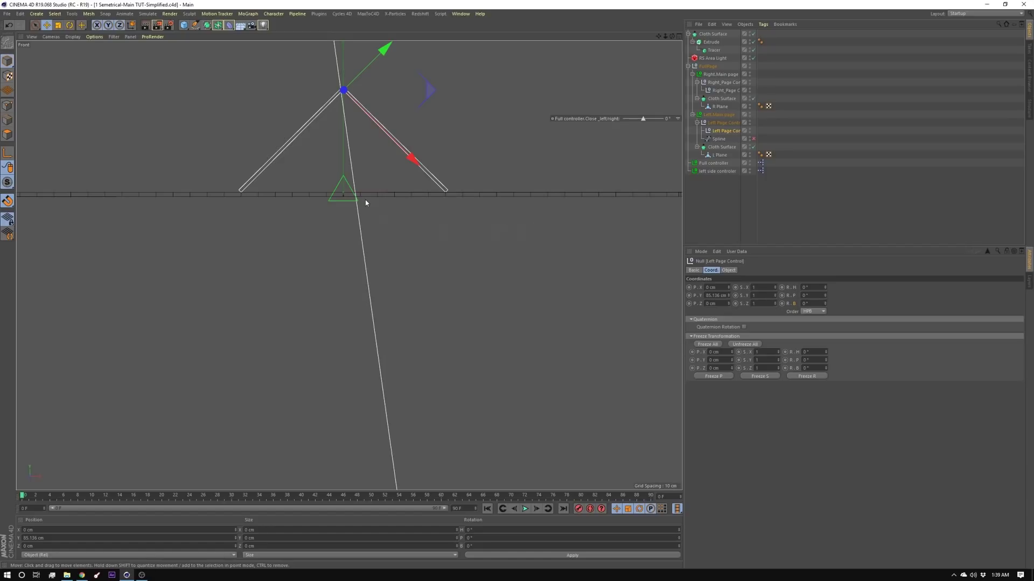
- Switch to the Perspective view, orbit around the V-folded page, and select Right_Page Control.1
key(F1)
scroll(365, 203, up, 10)
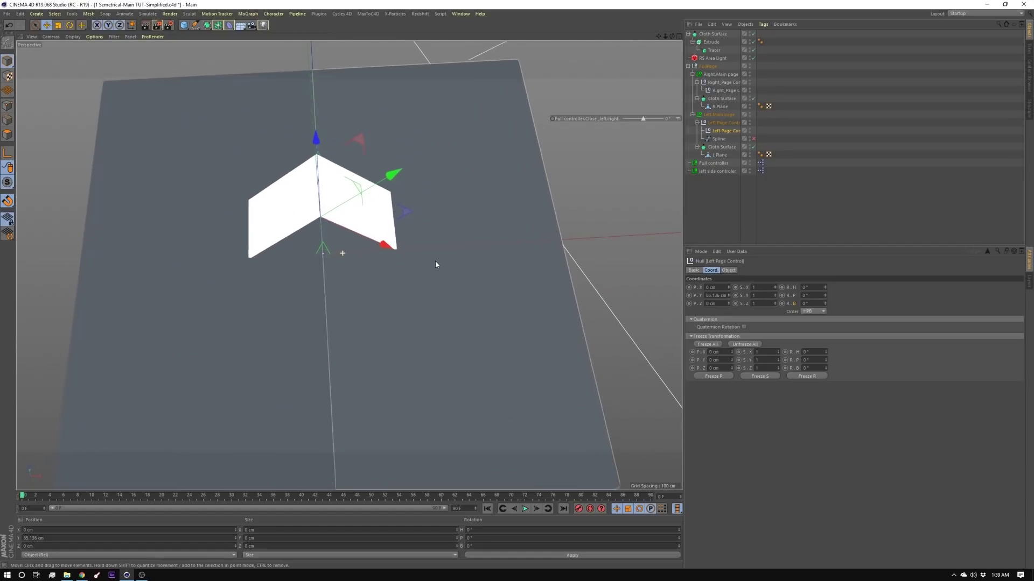
alt+drag(452, 269, 484, 296)
click(723, 82)
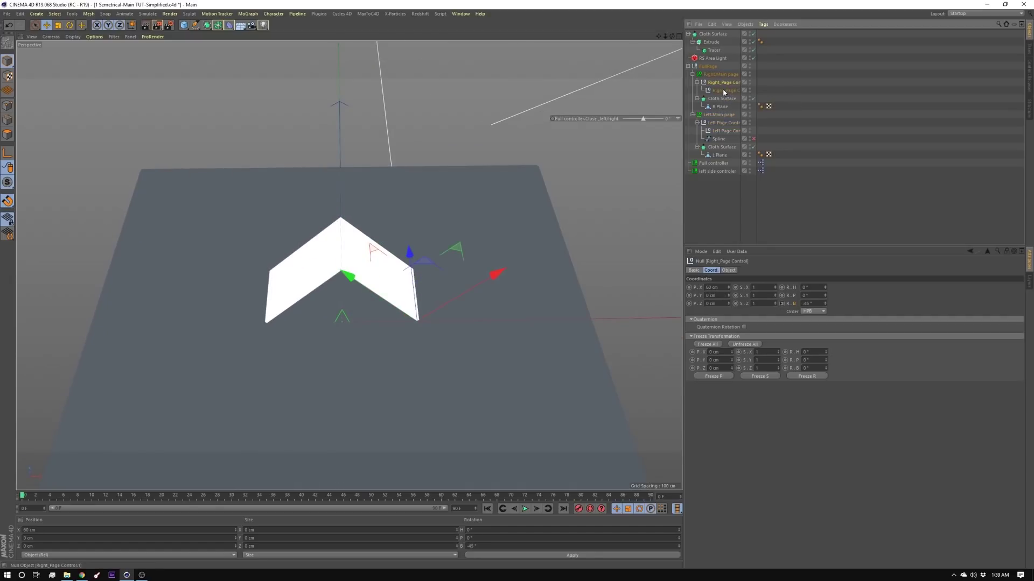
click(724, 91)
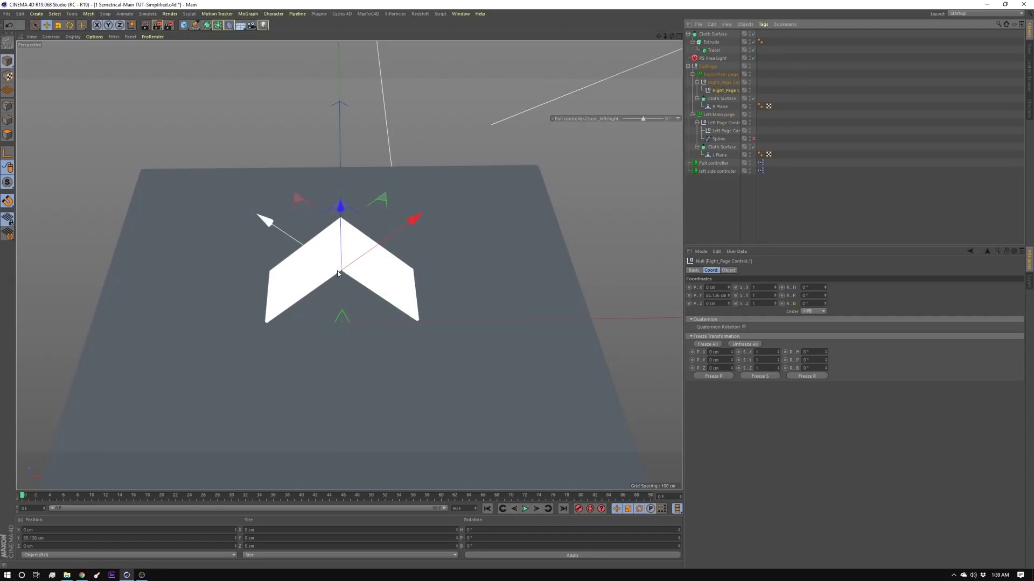
alt+drag(273, 323, 351, 183)
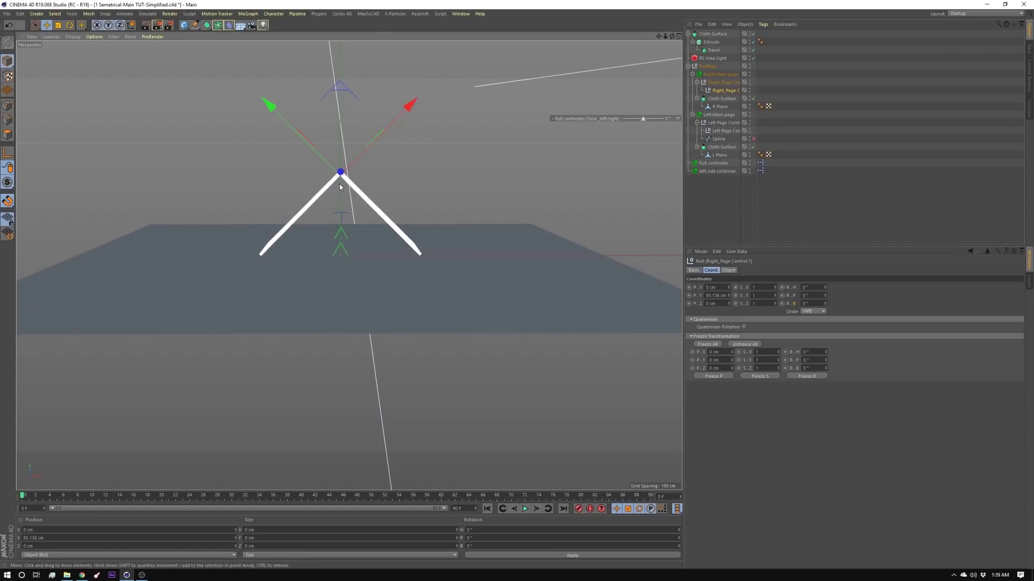
- Open the Full controller's XPresso graph and rearrange the page control and Range Mapper nodes
double_click(761, 164)
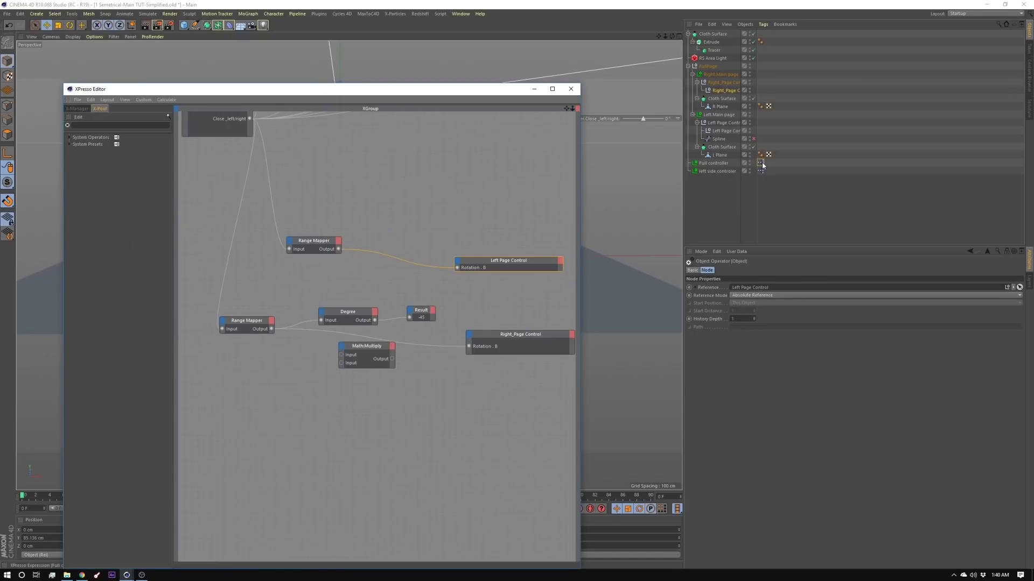
click(313, 247)
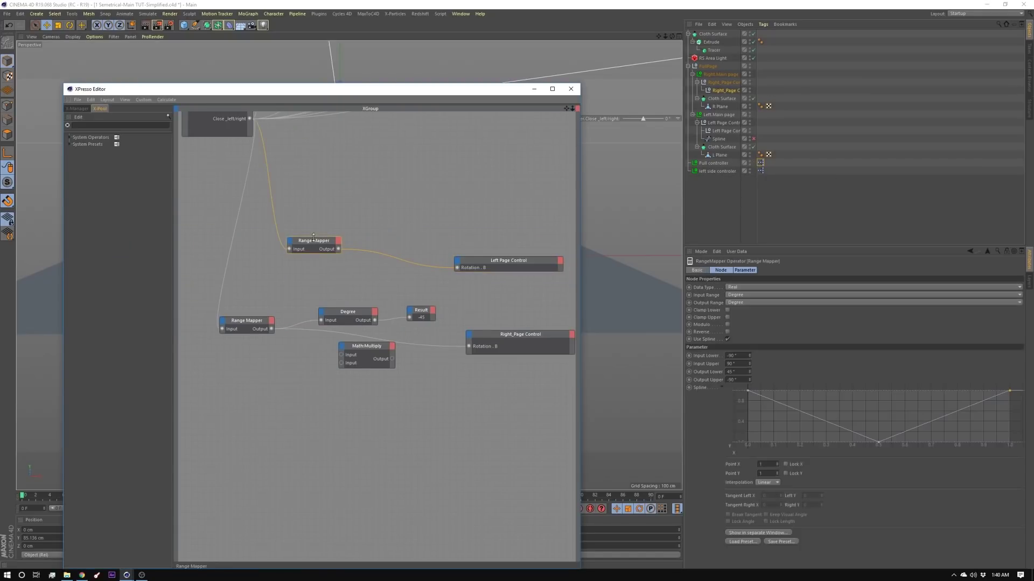
drag(495, 269, 485, 246)
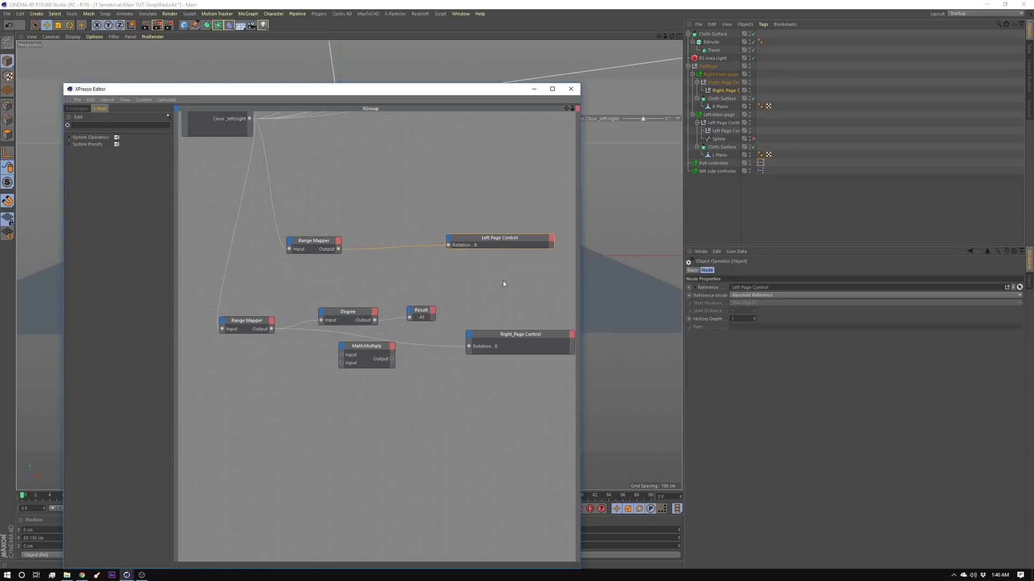
drag(510, 336, 501, 332)
click(256, 324)
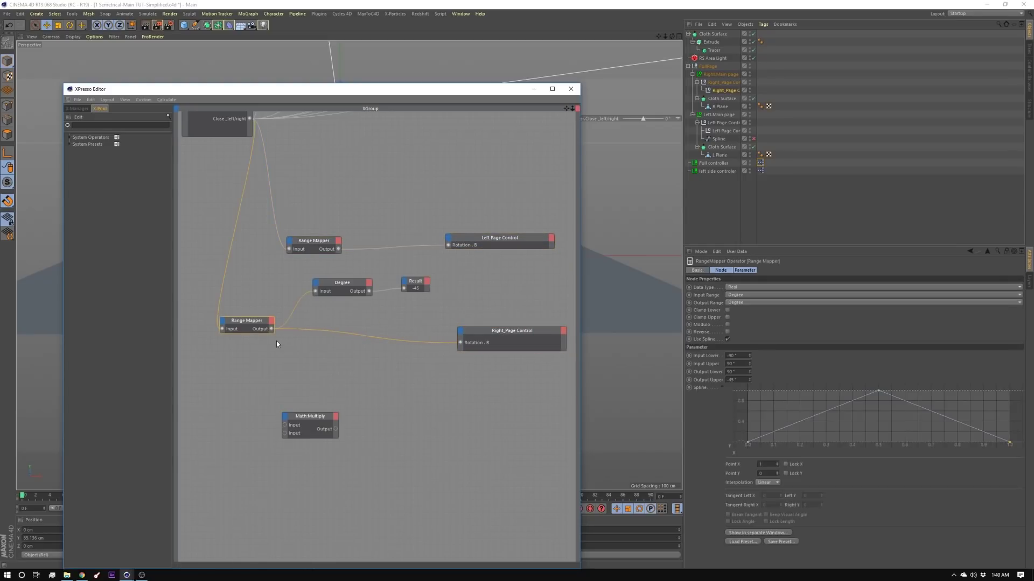
drag(256, 326, 290, 339)
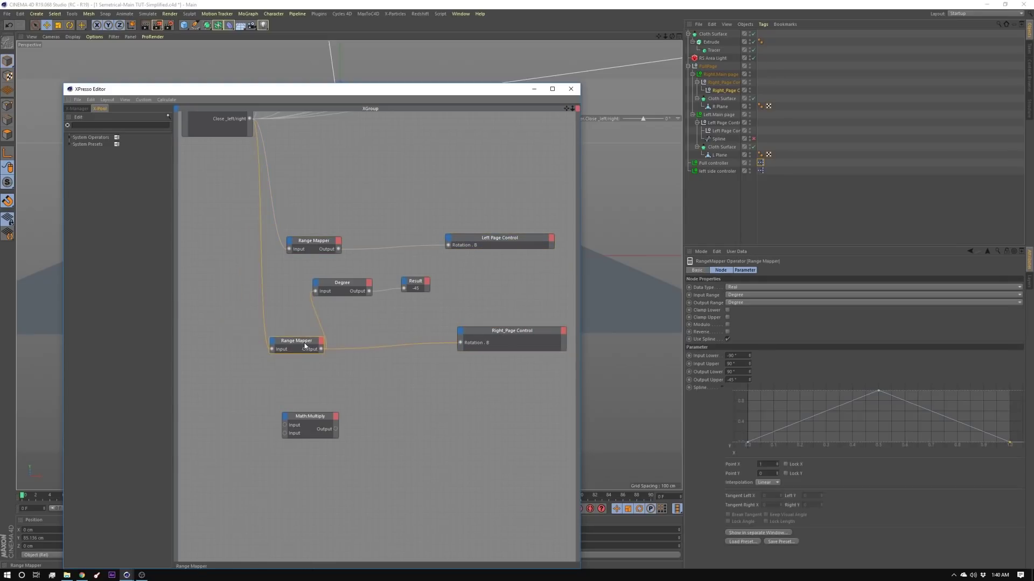
- Edit the upper Range Mapper's inputs, set the lower one's Output Lower to 90°, and fold to -23°
click(316, 247)
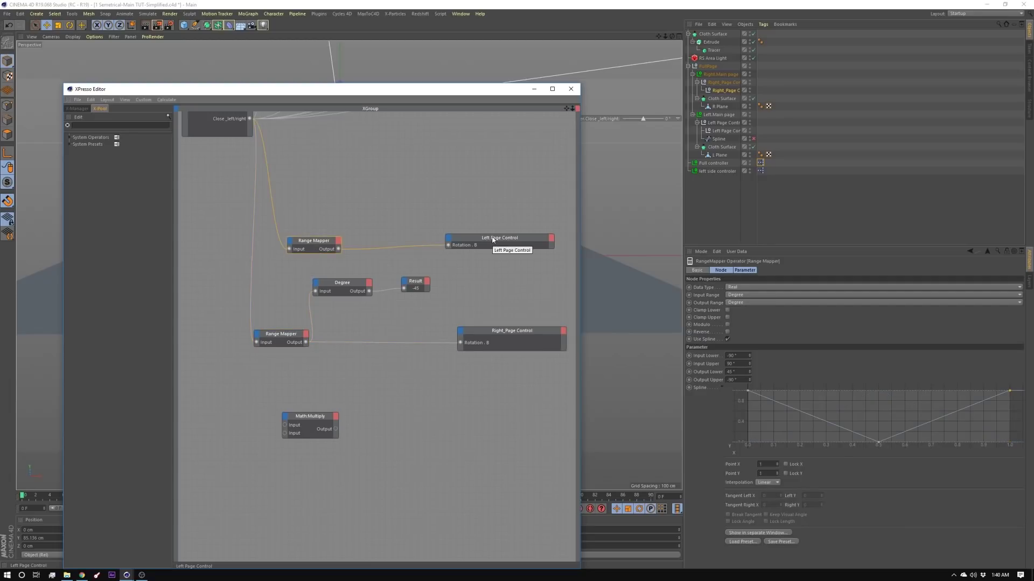
click(733, 356)
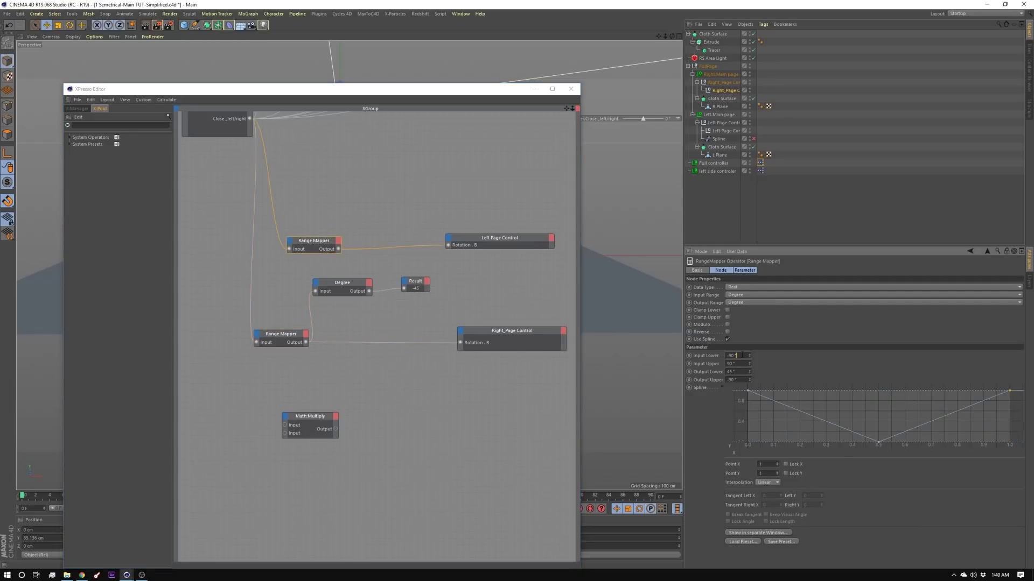
key(Tab)
key(Tab)
key(Tab)
click(275, 337)
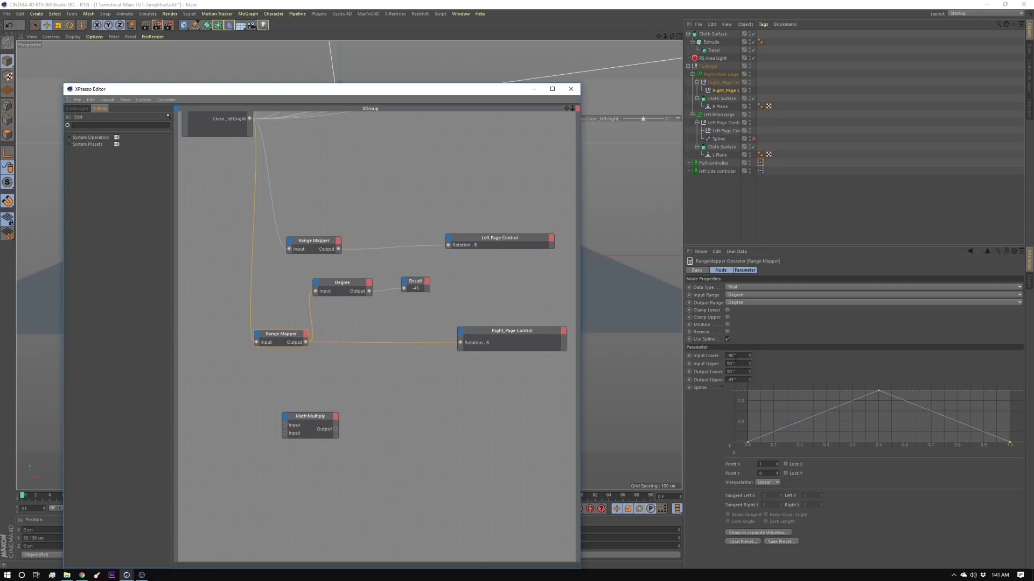
click(731, 371)
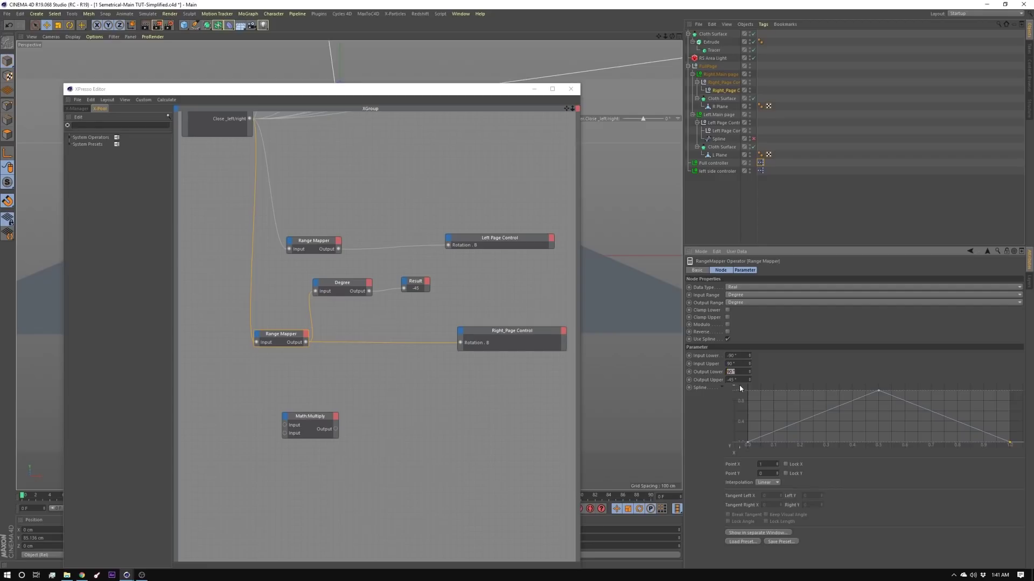
key(Tab)
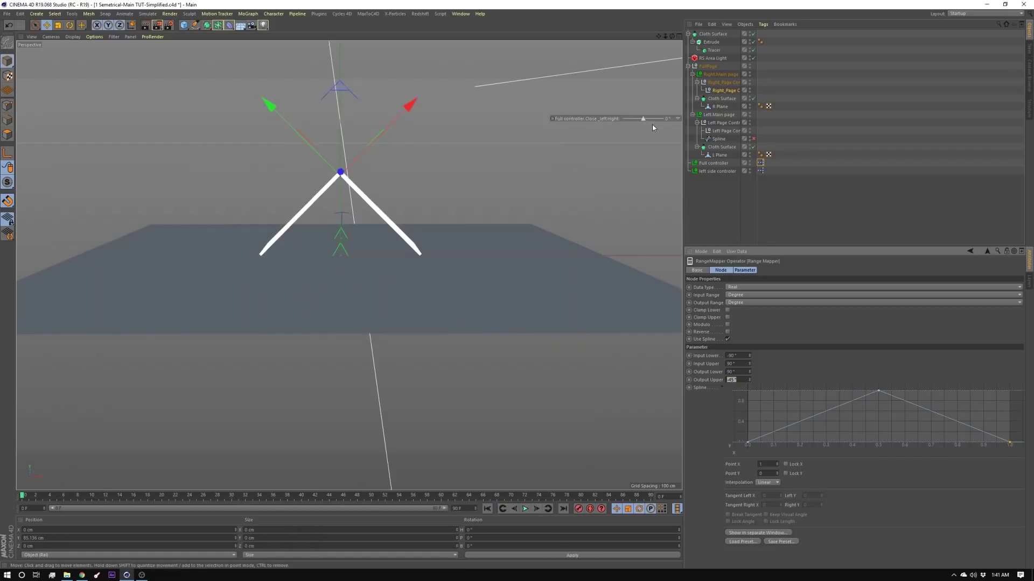
mouse_move(651, 125)
mouse_down()
mouse_move(622, 125)
mouse_move(659, 125)
mouse_up()
- Switch to the '1 asemetrical-Main' document and raise its slanted pages to about 88
click(460, 14)
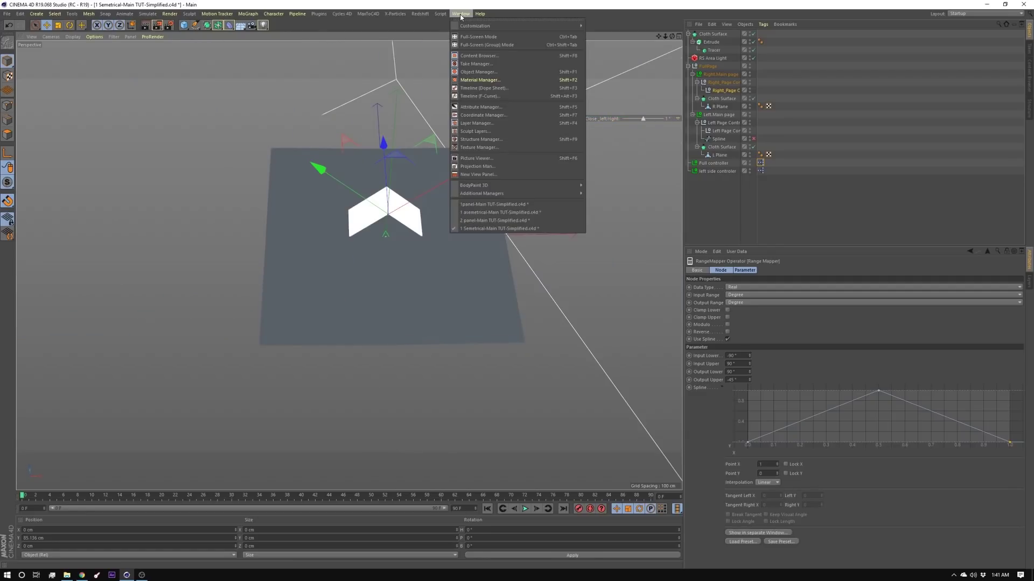
click(496, 213)
alt+drag(409, 267, 401, 224)
scroll(399, 220, up, 4)
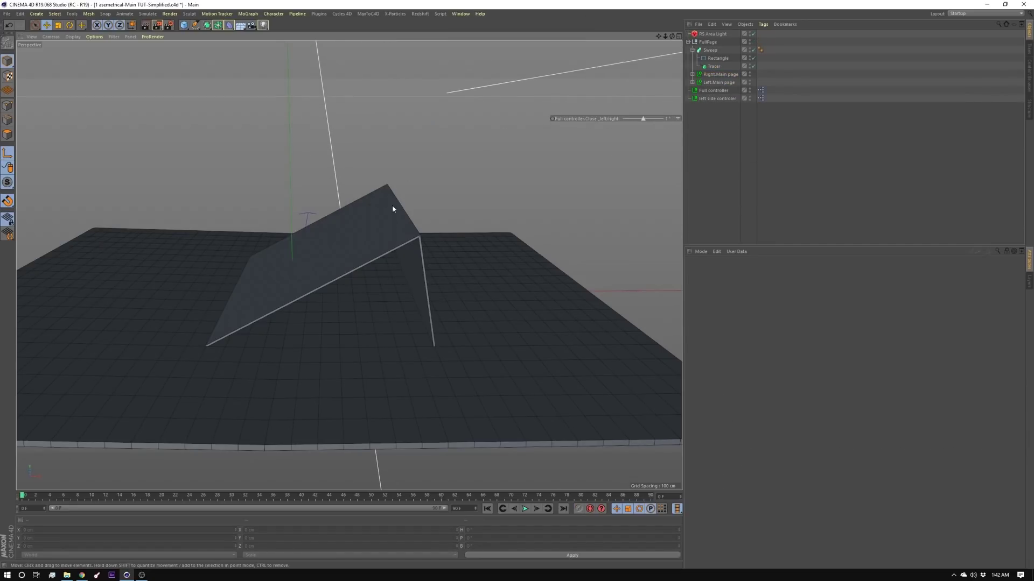
drag(643, 119, 643, 145)
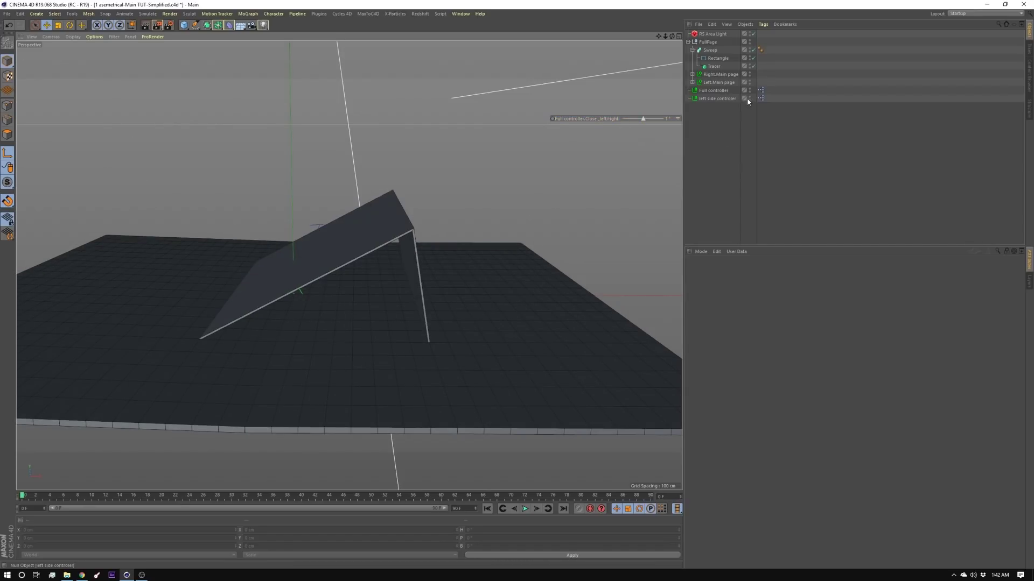
double_click(759, 90)
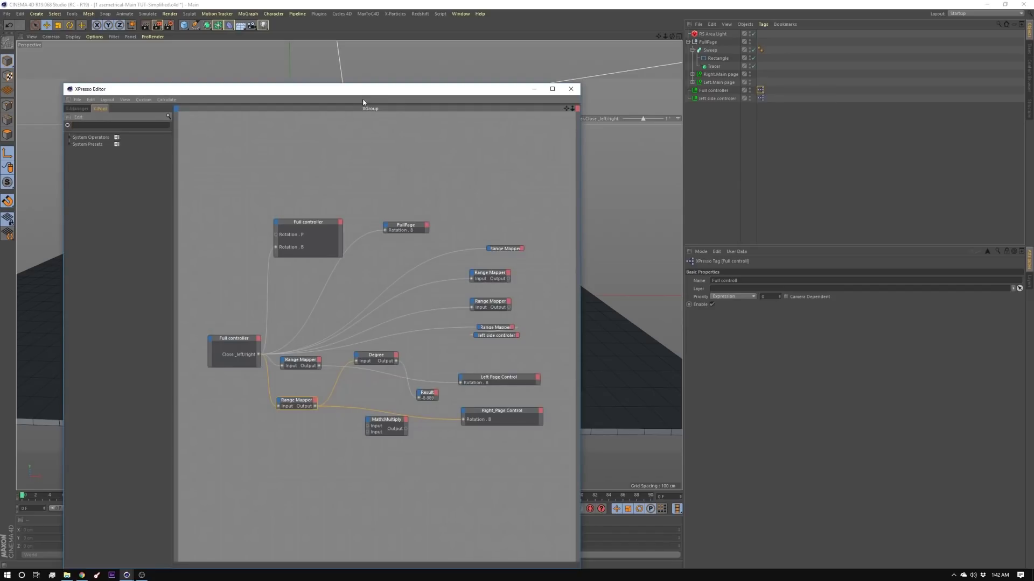
- Set the lower Range Mapper to a -90° to 90° input range, adjust its output angles, and close the editor
drag(367, 90, 736, 140)
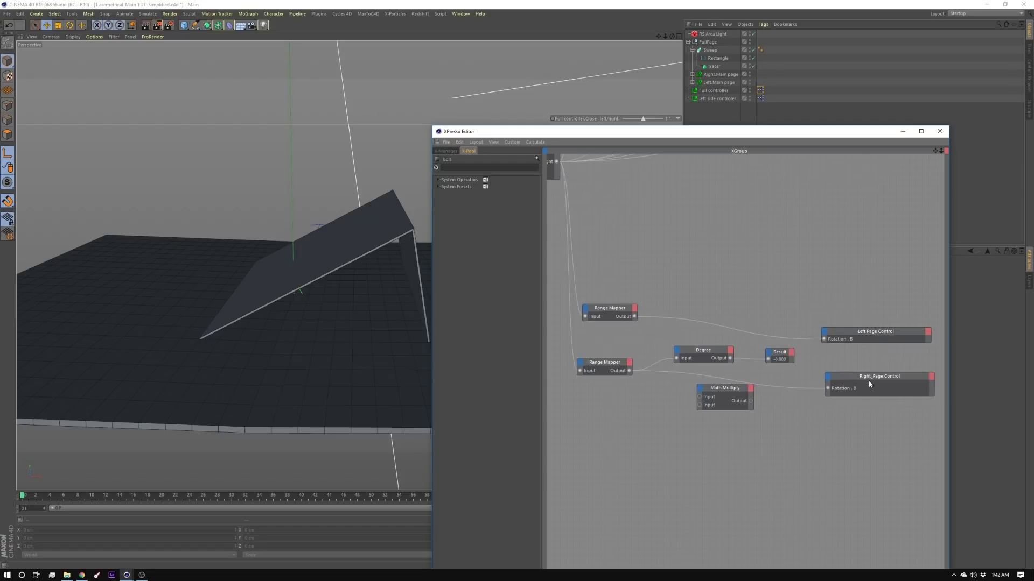
click(609, 309)
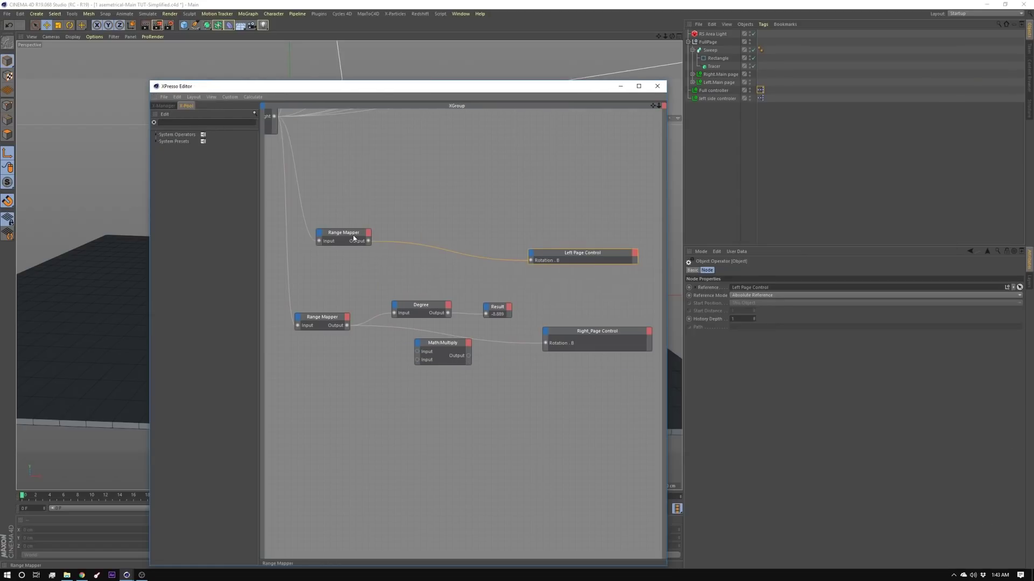
drag(352, 236, 367, 235)
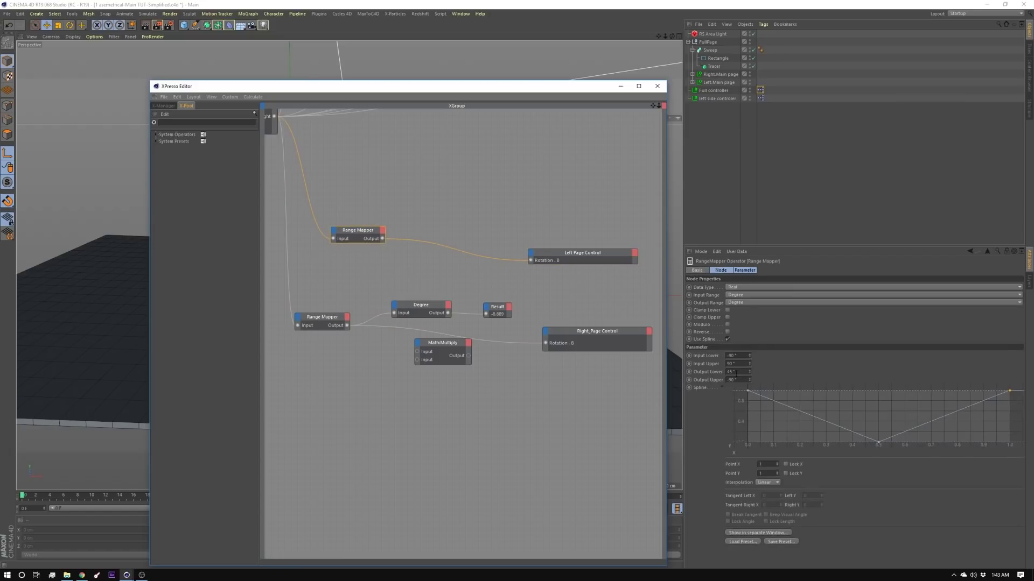
click(333, 321)
click(735, 364)
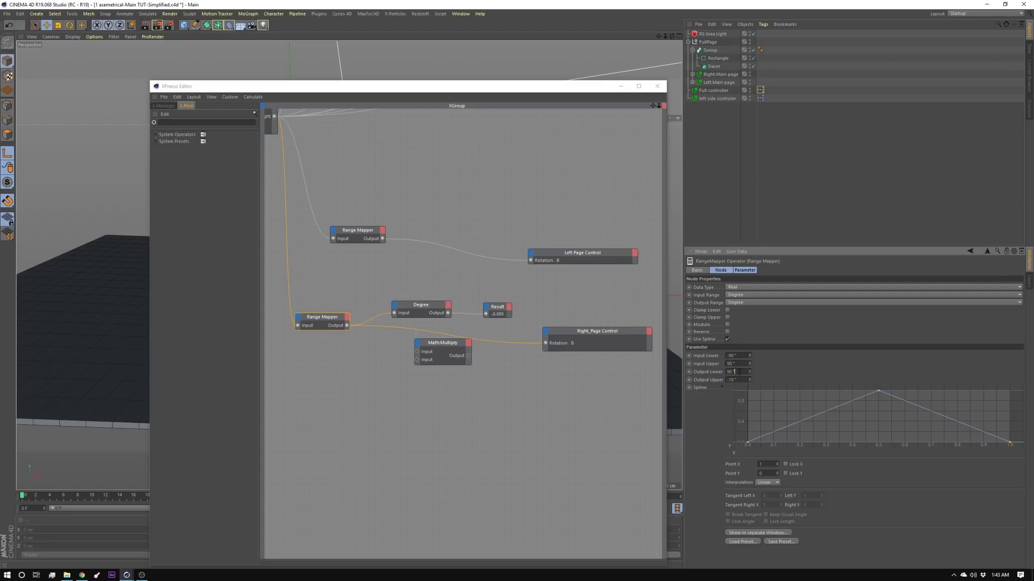
click(739, 371)
key(Return)
click(736, 379)
click(656, 85)
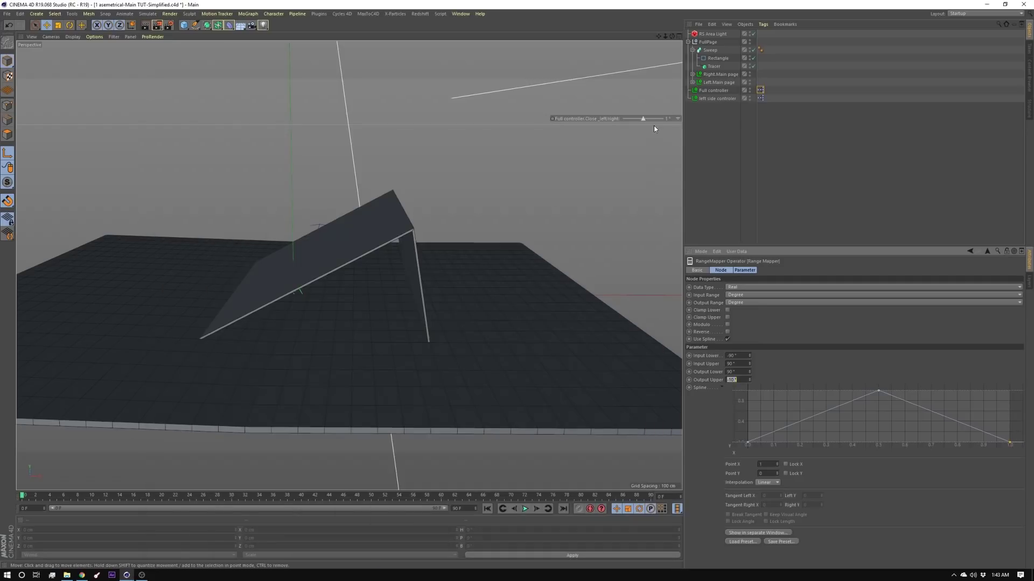
- Fold the asymmetrical page to about -11° with the Close_left/right HUD slider
mouse_move(644, 124)
mouse_down()
mouse_move(622, 140)
mouse_move(657, 138)
mouse_move(642, 136)
mouse_up()
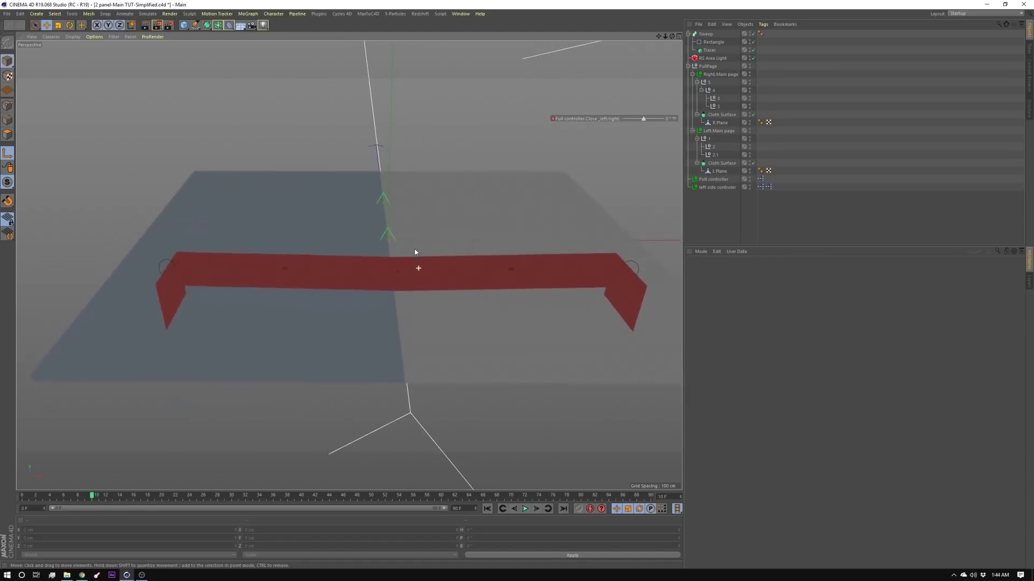
- View the red strip edge-on and bring its Close_left/right fold from -90° back to 0°
alt+drag(471, 291, 424, 234)
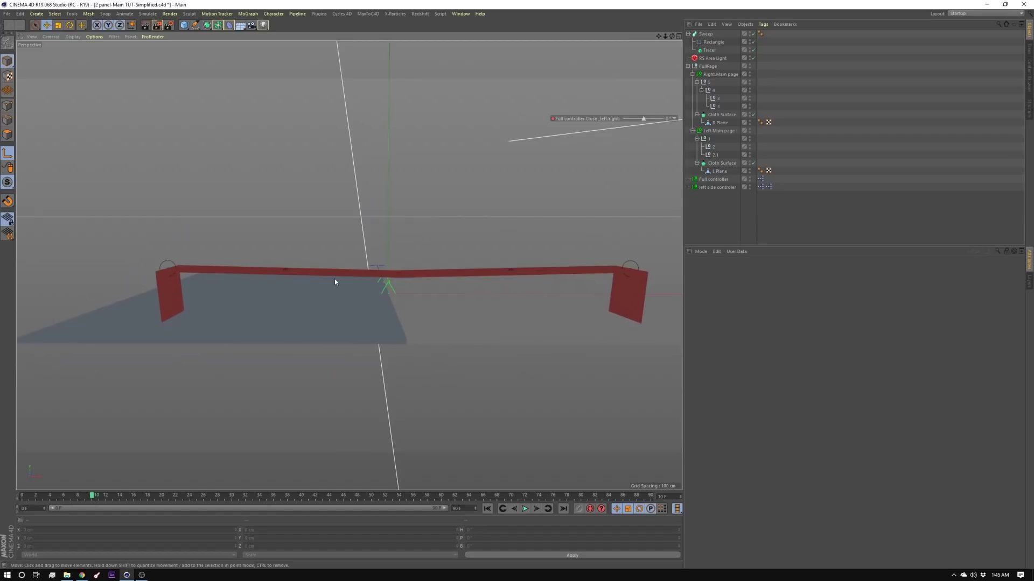
alt+middle_drag(385, 255, 355, 242)
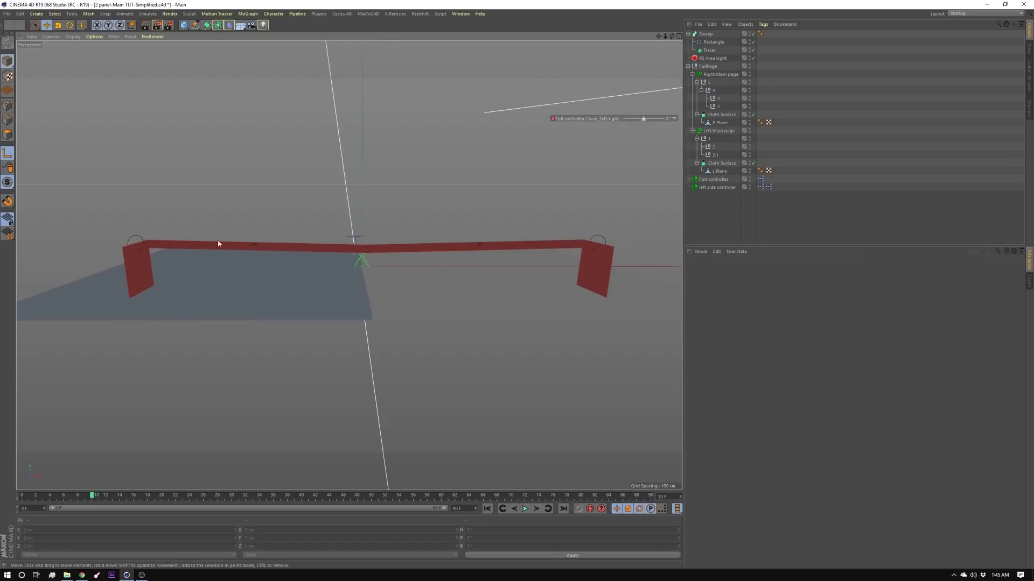
alt+drag(358, 234, 366, 267)
drag(623, 119, 642, 122)
alt+drag(592, 162, 338, 197)
alt+right_drag(338, 197, 734, 221)
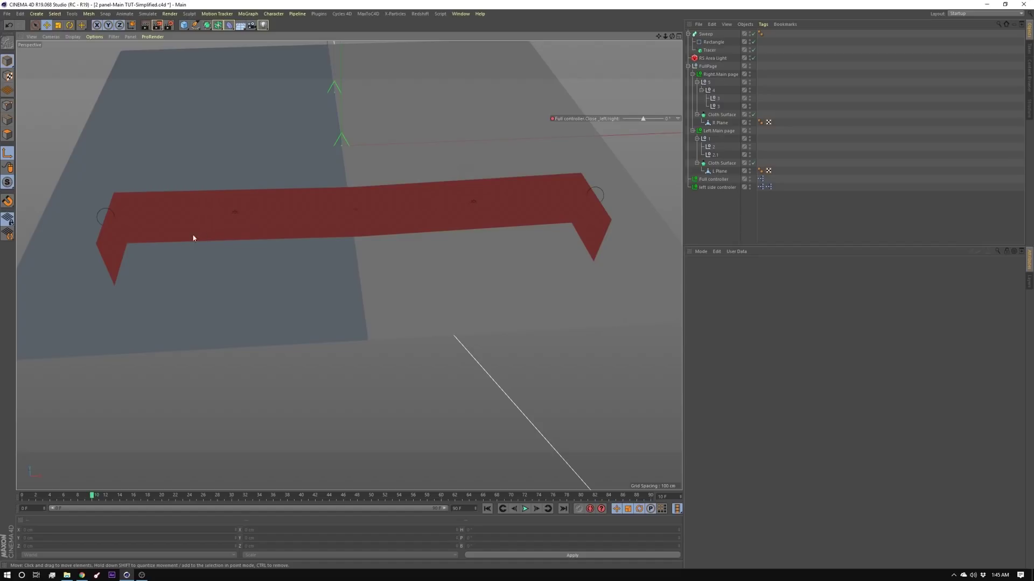
- Realign the Range Mapper, Math:Multiply, r.control, l.contrl and 4 nodes, graph moved beside the red pop-up
alt+drag(222, 199, 464, 254)
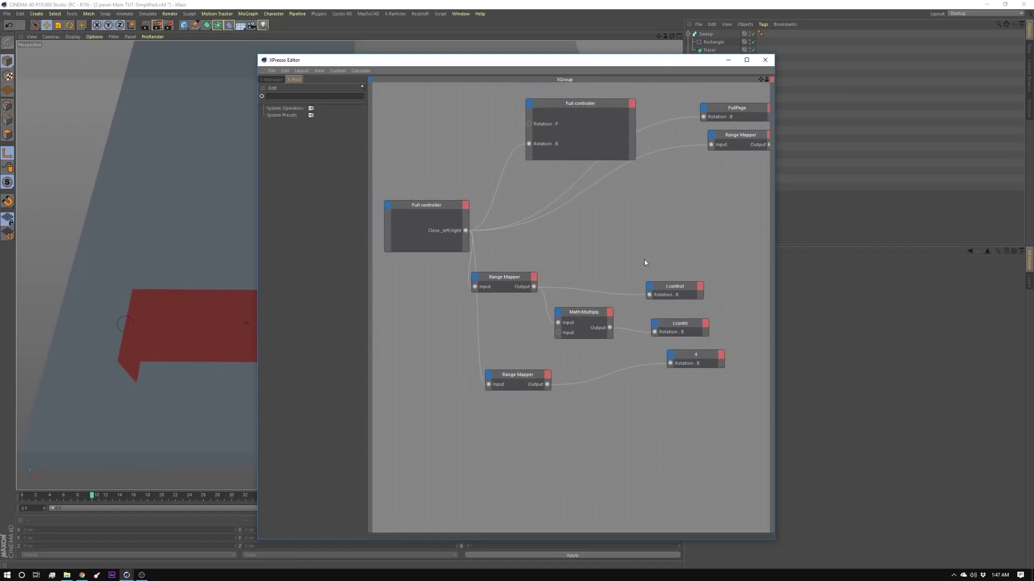
drag(658, 65, 415, 68)
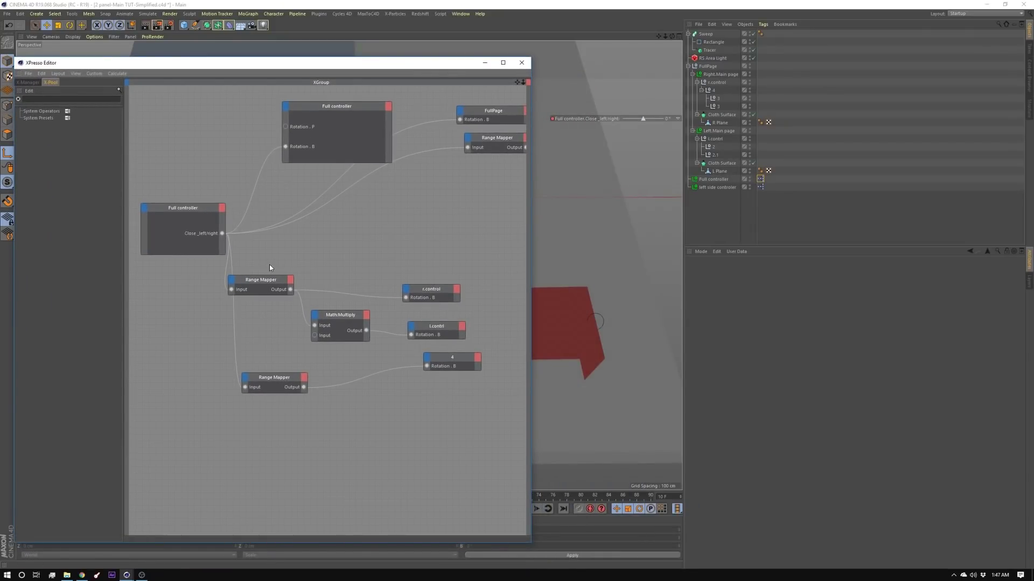
drag(269, 268, 460, 304)
drag(458, 263, 467, 251)
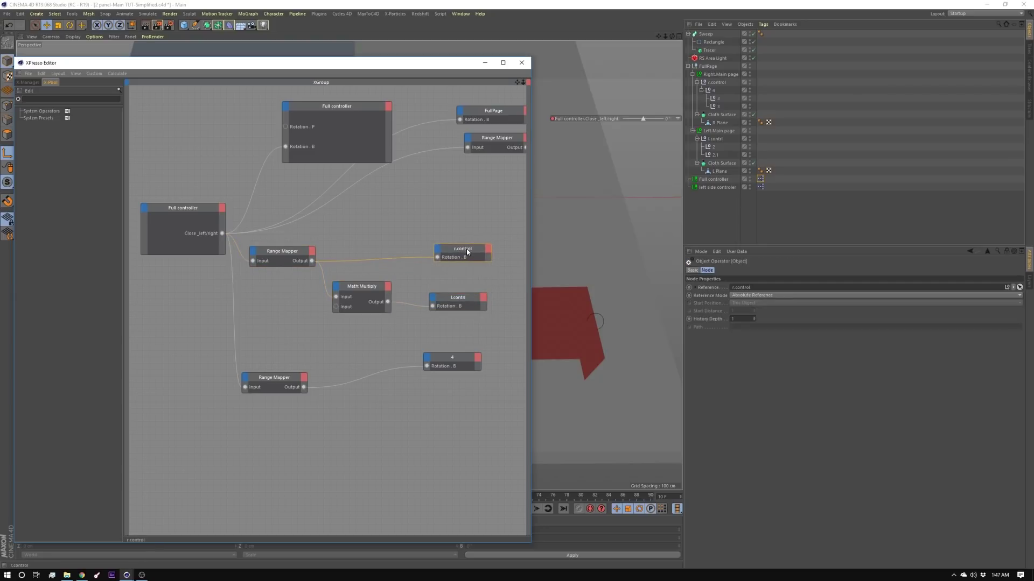
drag(468, 296, 473, 297)
click(452, 360)
drag(323, 62, 134, 81)
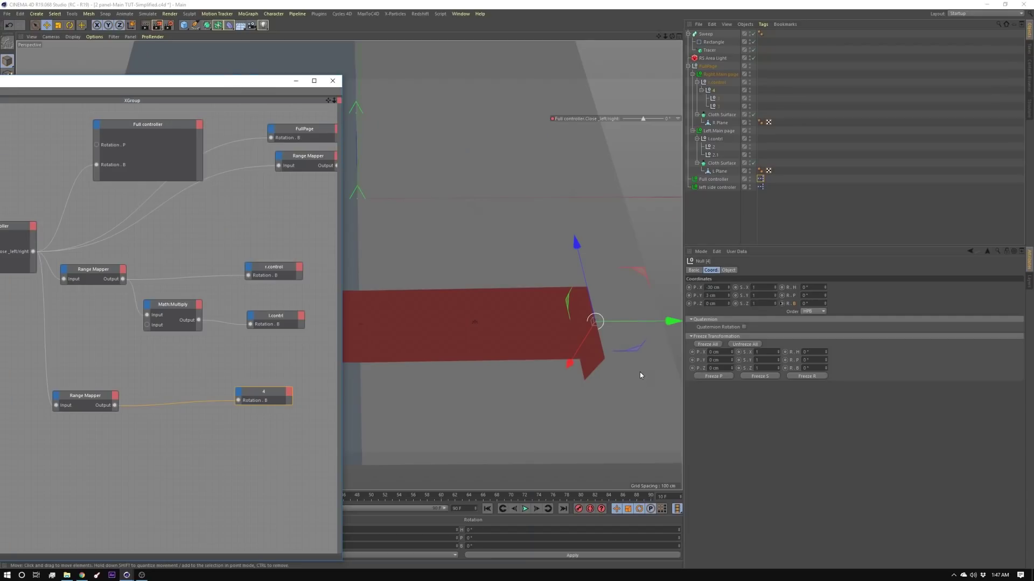
alt+drag(595, 323, 656, 301)
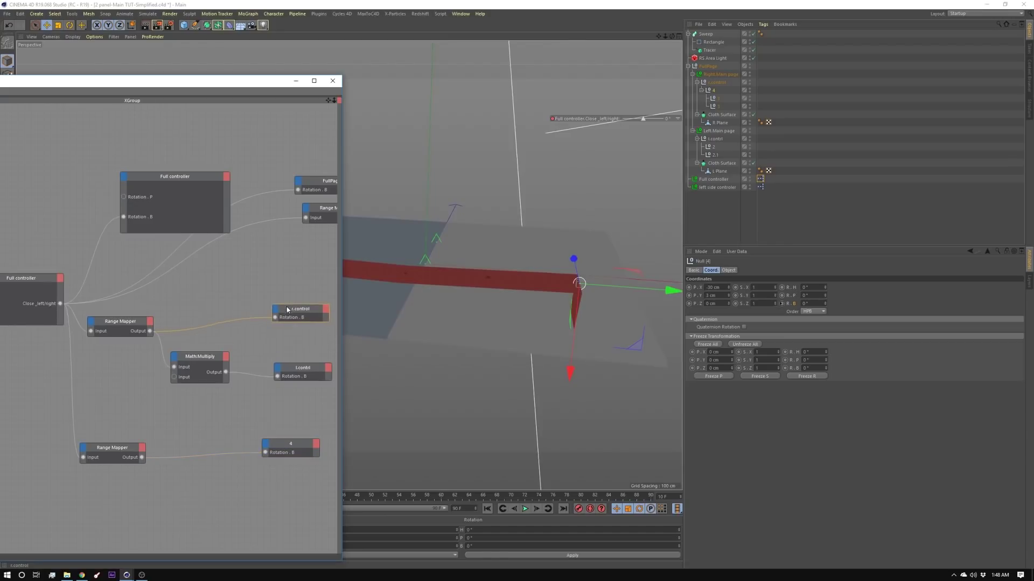
- Check the upper Range Mapper's Output Lower value of 178°
click(298, 304)
click(113, 328)
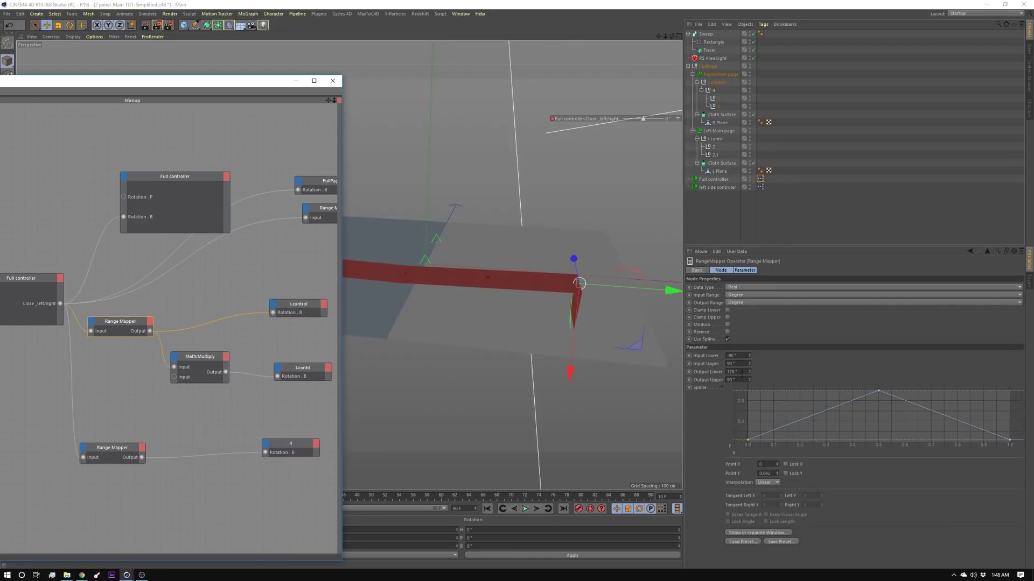
click(744, 371)
double_click(735, 371)
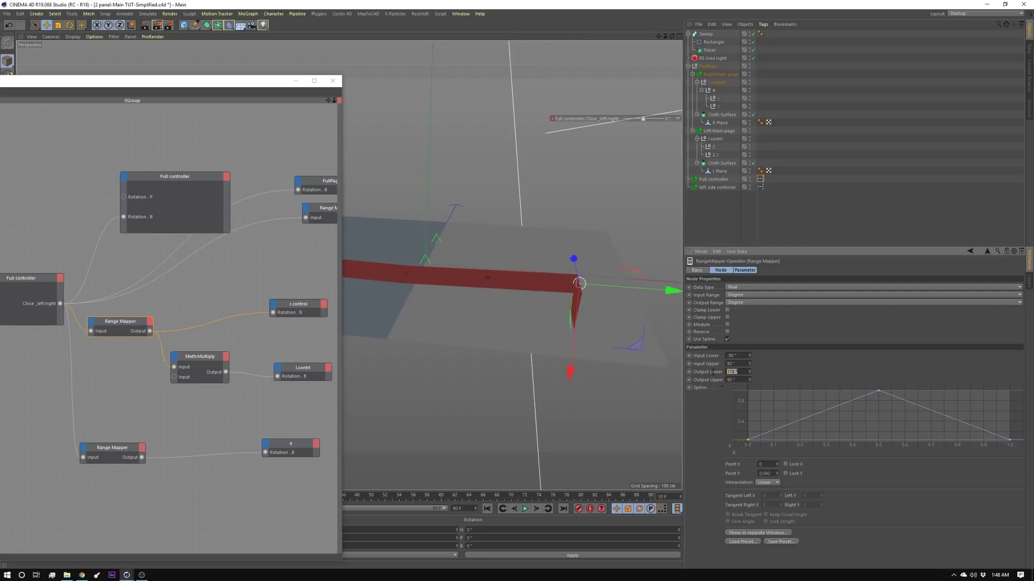
key(Return)
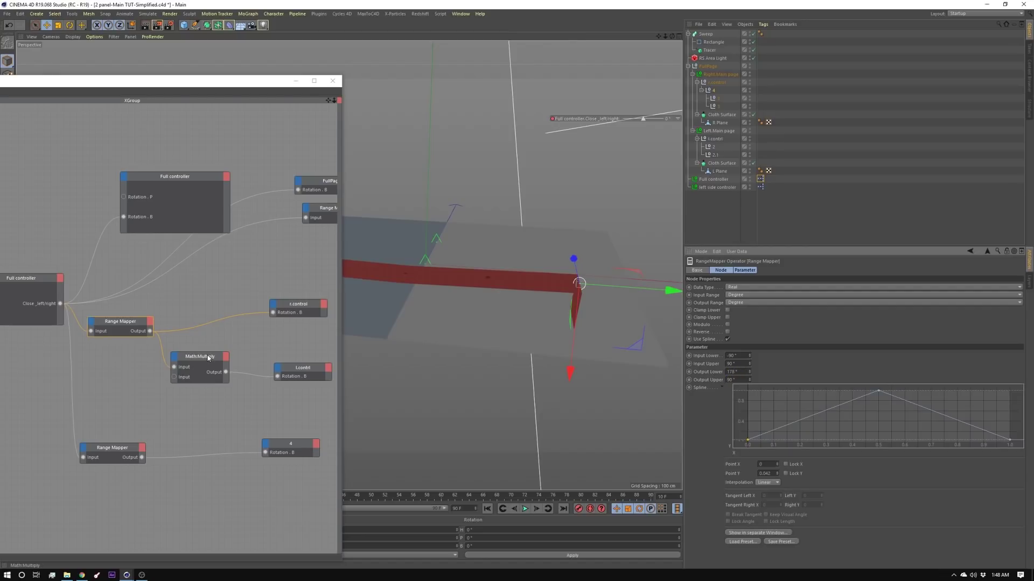
- Tidy the Math:Multiply (-1), l.contrl and node 4 positions around the lower Range Mapper
drag(208, 358, 196, 365)
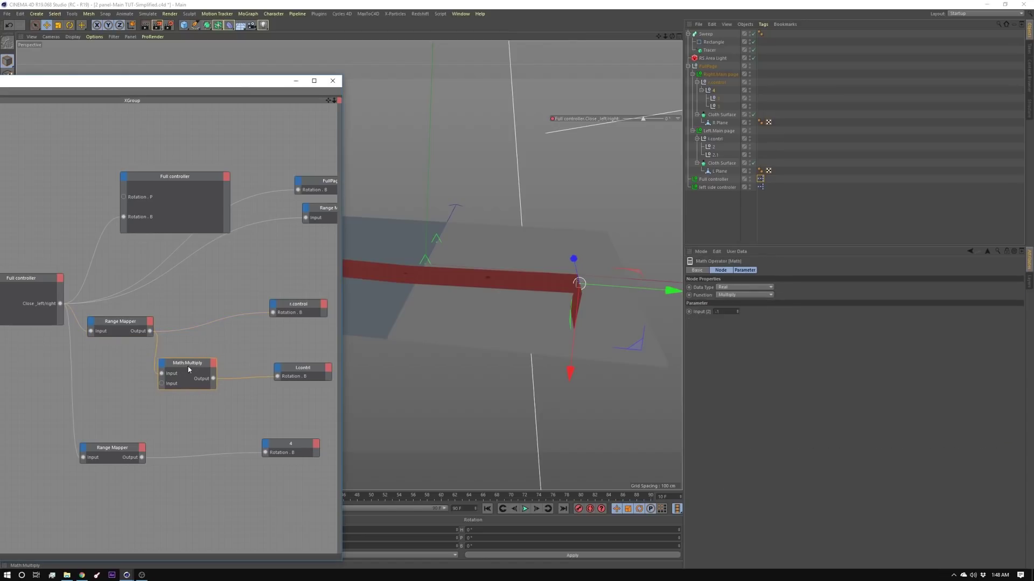
click(717, 312)
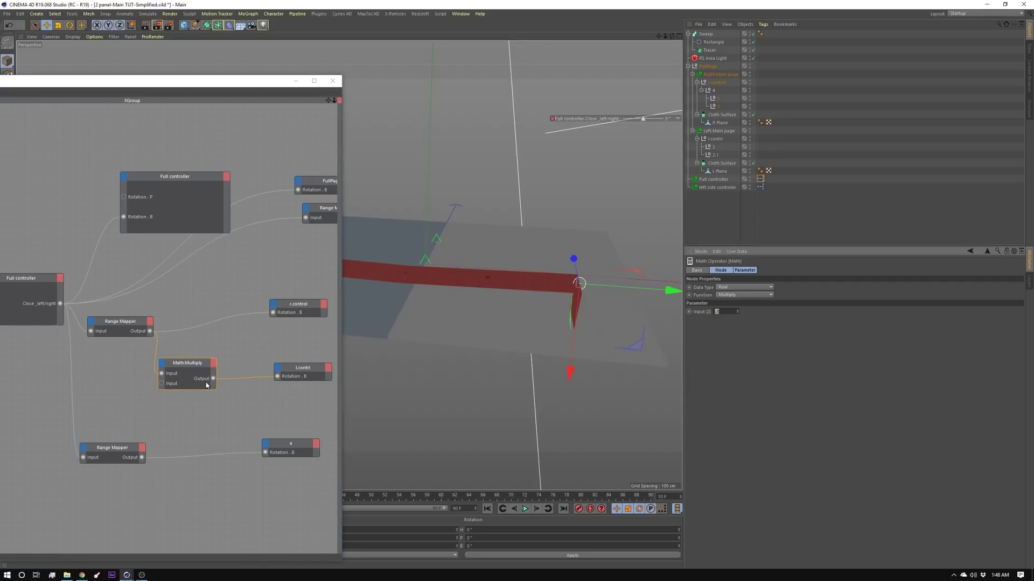
drag(196, 371, 184, 373)
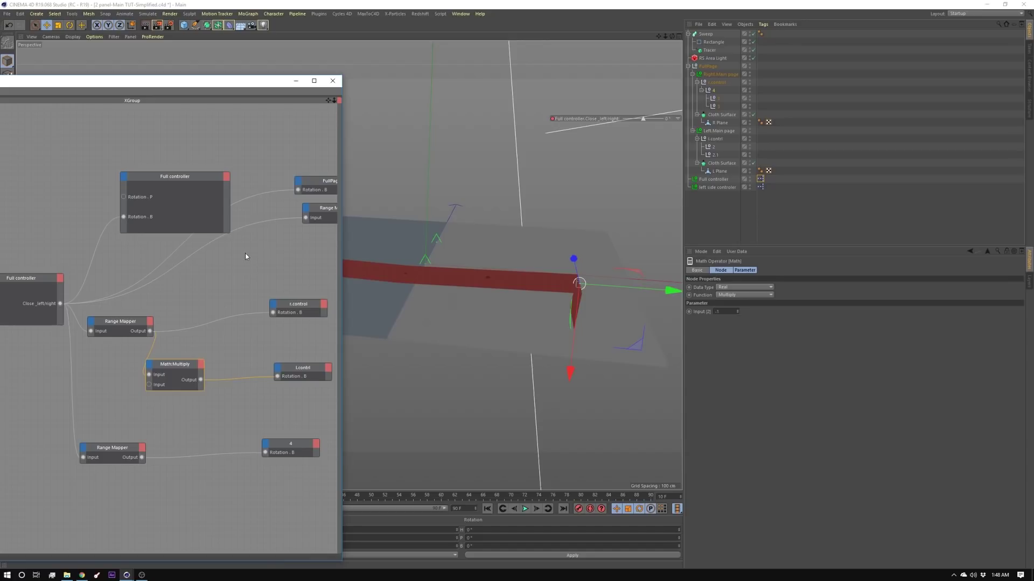
drag(304, 371, 294, 353)
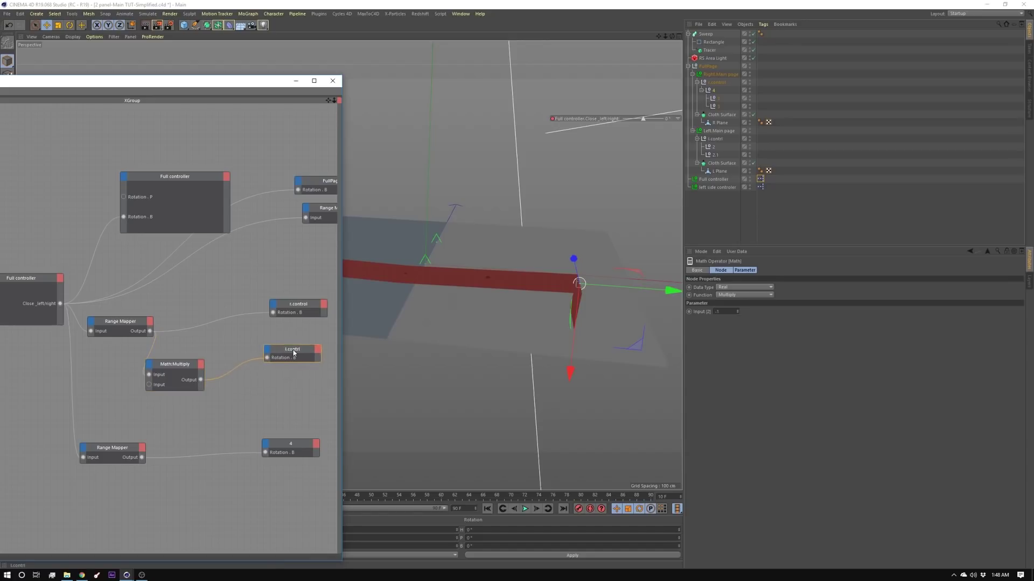
middle_drag(112, 452, 161, 359)
drag(161, 360, 156, 366)
drag(323, 355, 264, 365)
- Set the lower Range Mapper's output range to 0° through -87.5°
click(151, 366)
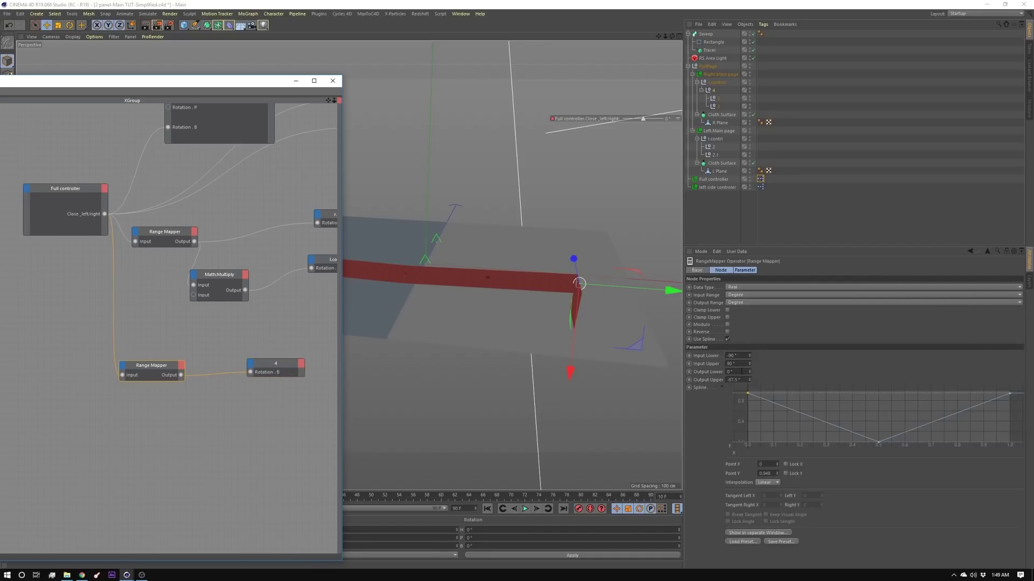
click(741, 371)
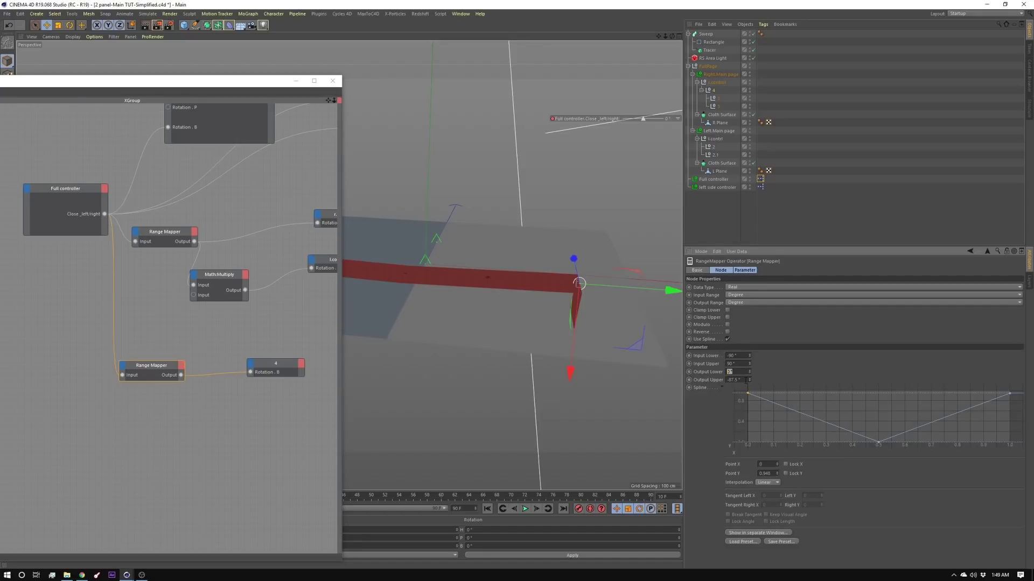
click(745, 380)
click(749, 395)
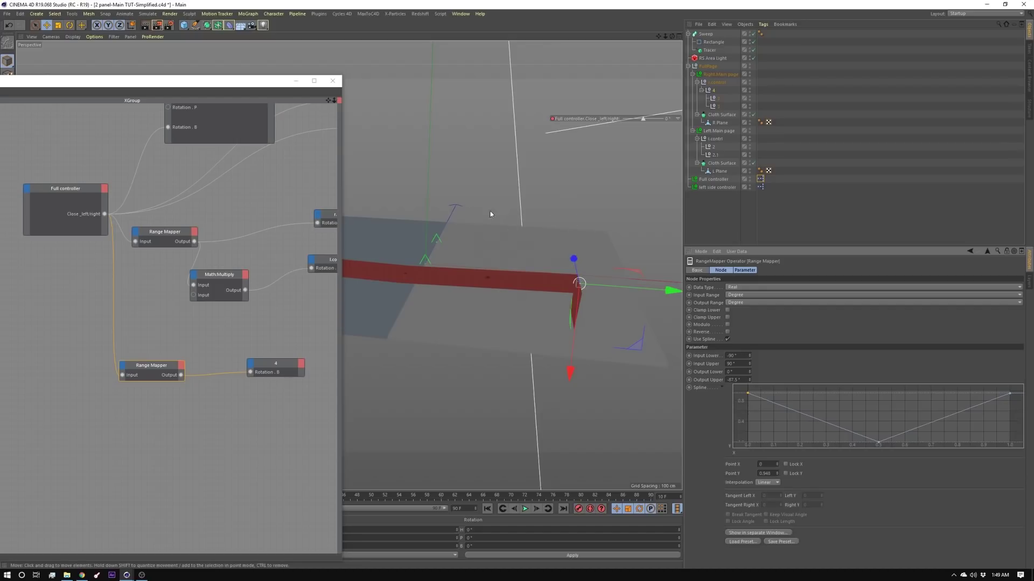
- Fold the page to about -28° and inspect the red strip's fold from several angles
alt+drag(490, 214, 682, 326)
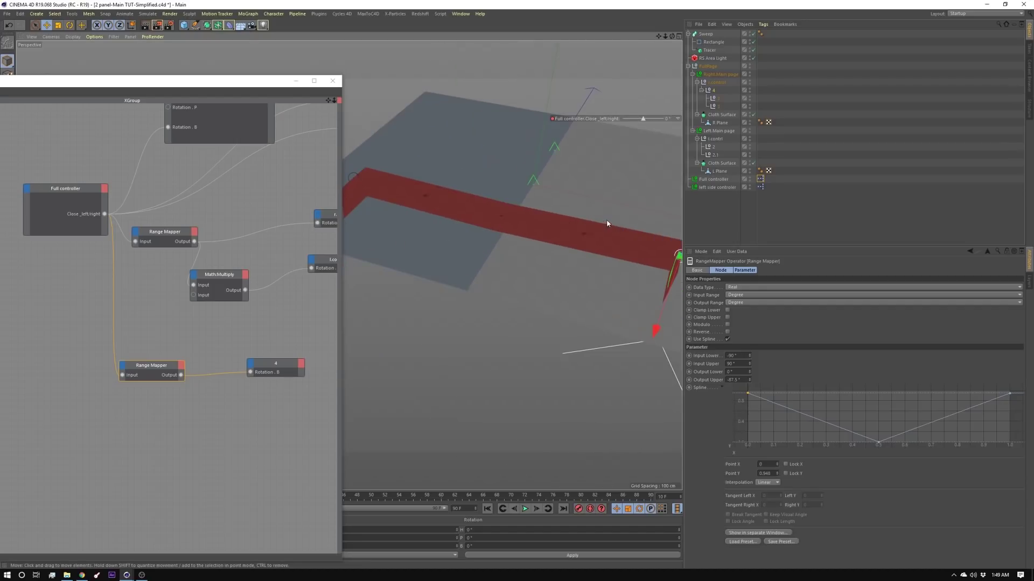
alt+drag(607, 223, 575, 226)
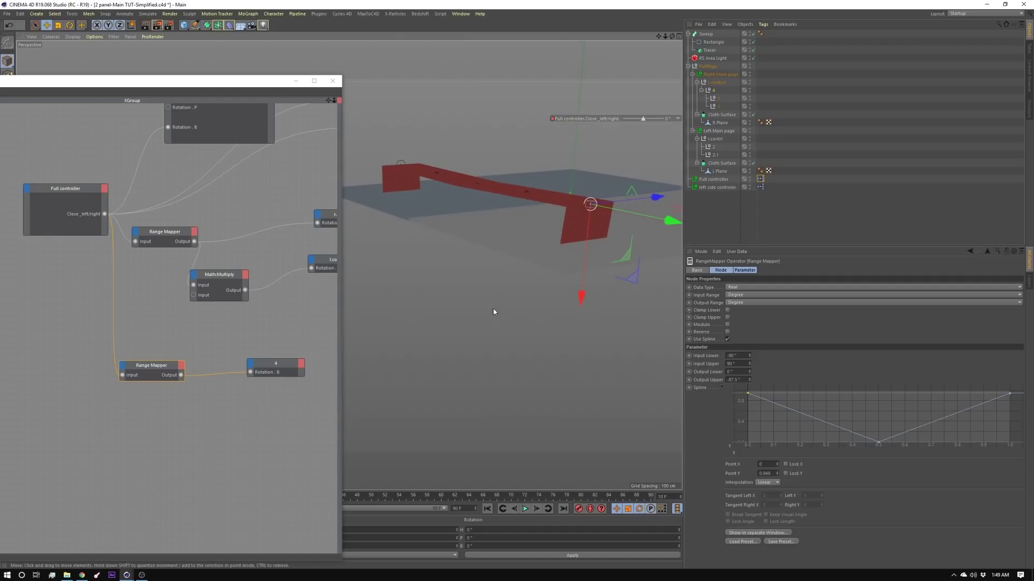
alt+drag(492, 307, 496, 231)
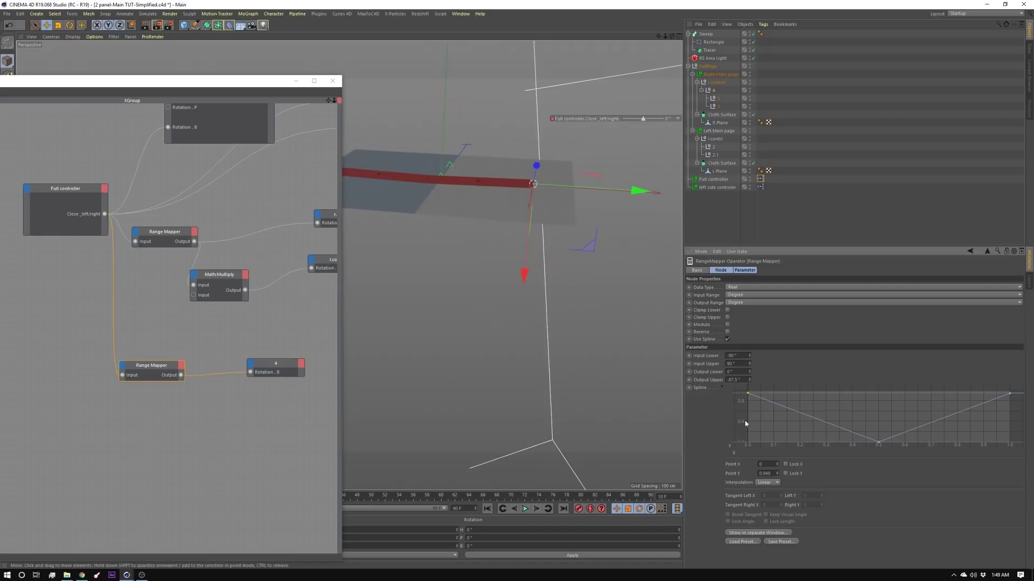
alt+drag(466, 183, 581, 233)
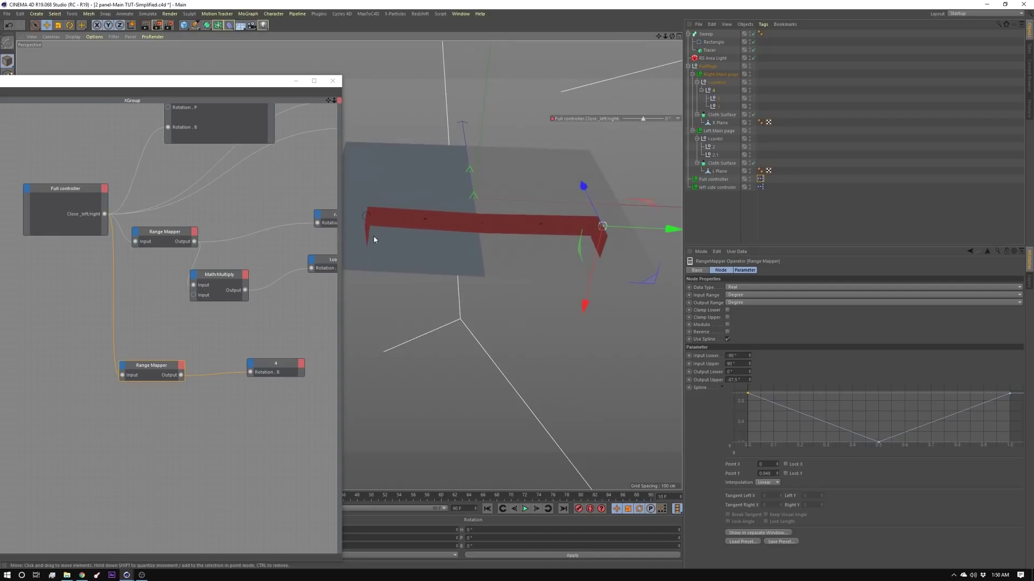
drag(644, 119, 665, 130)
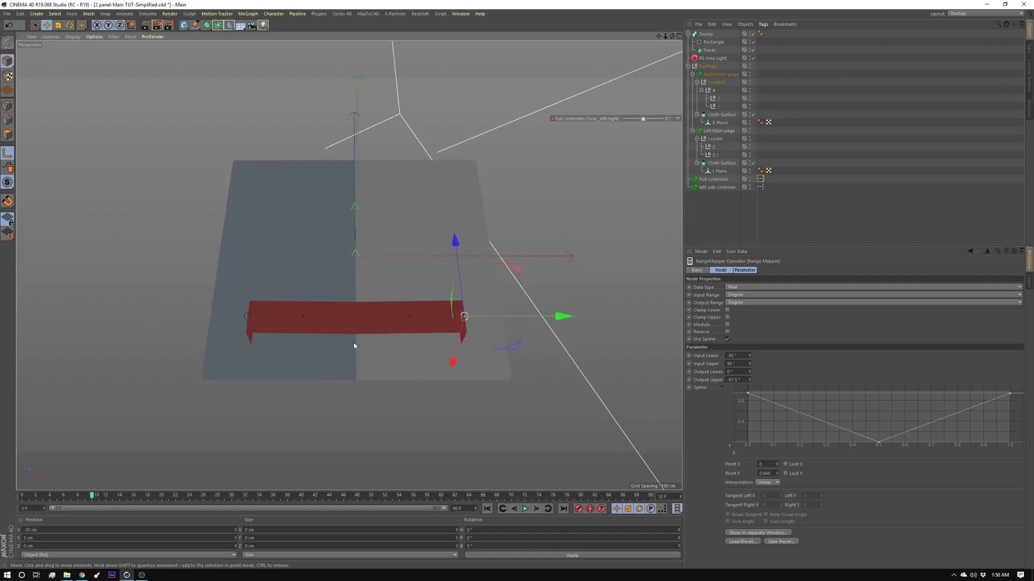
alt+drag(369, 286, 388, 303)
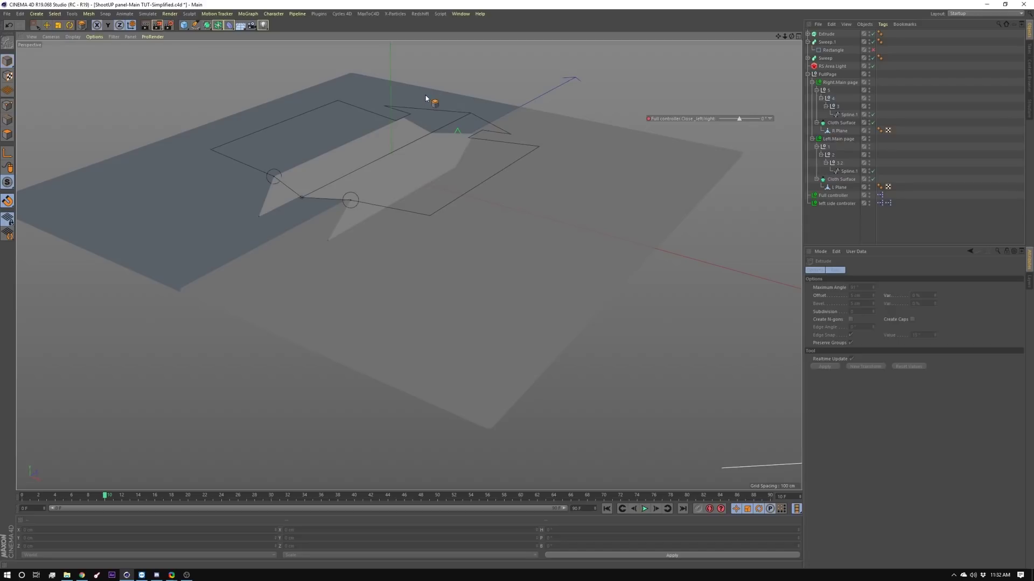
- Preview the arrow pop-up folded to -49°, then reopen it to about -28° and view it low
alt+drag(425, 98, 397, 182)
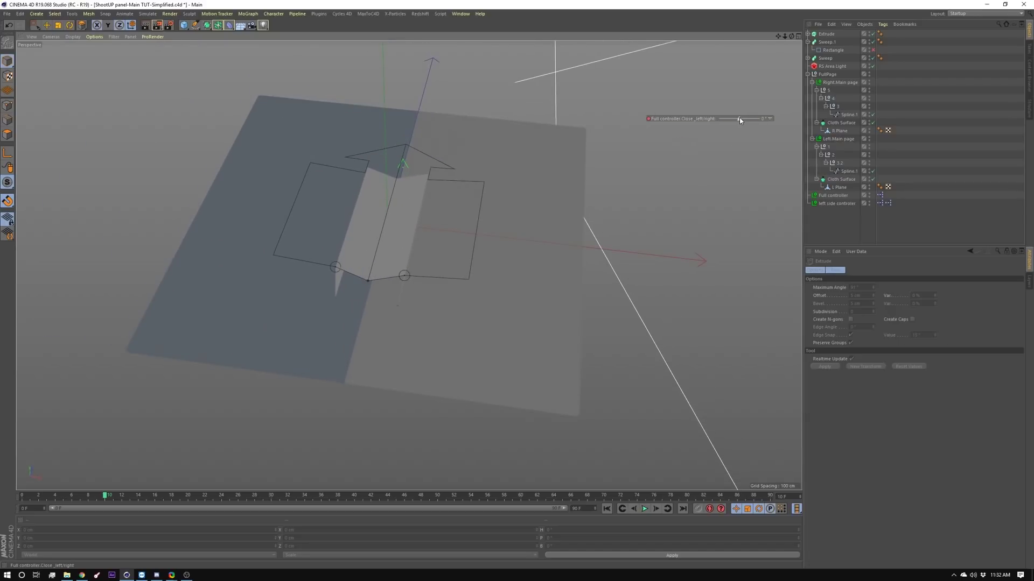
drag(739, 117, 729, 119)
alt+drag(538, 242, 481, 275)
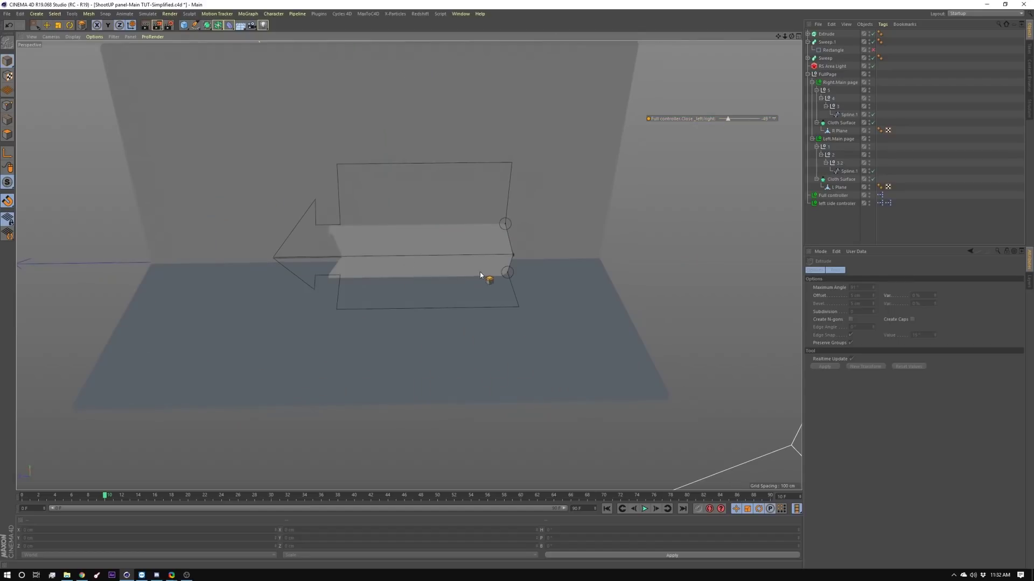
drag(729, 118, 436, 301)
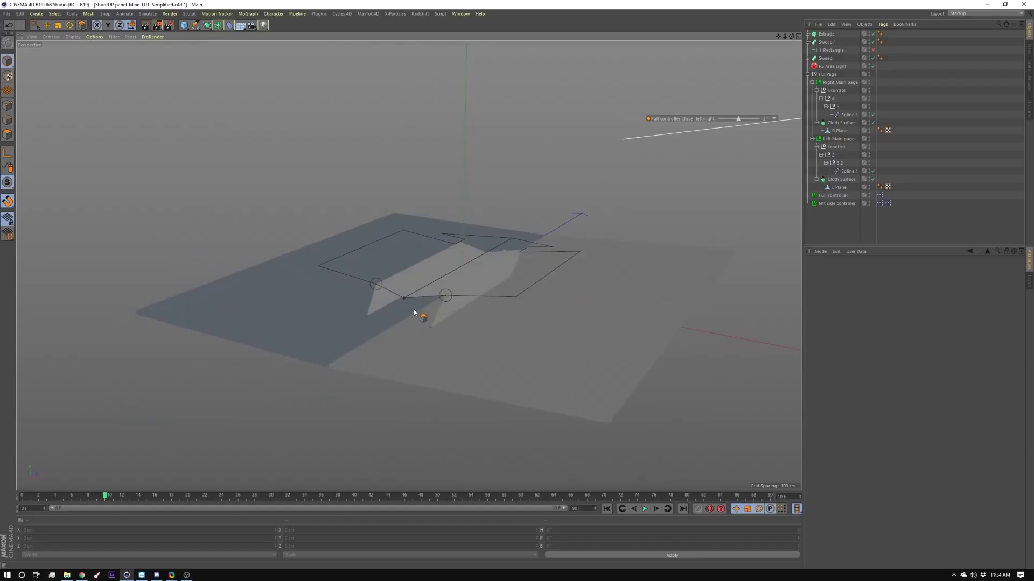
alt+right_drag(484, 318, 552, 321)
alt+drag(552, 321, 280, 318)
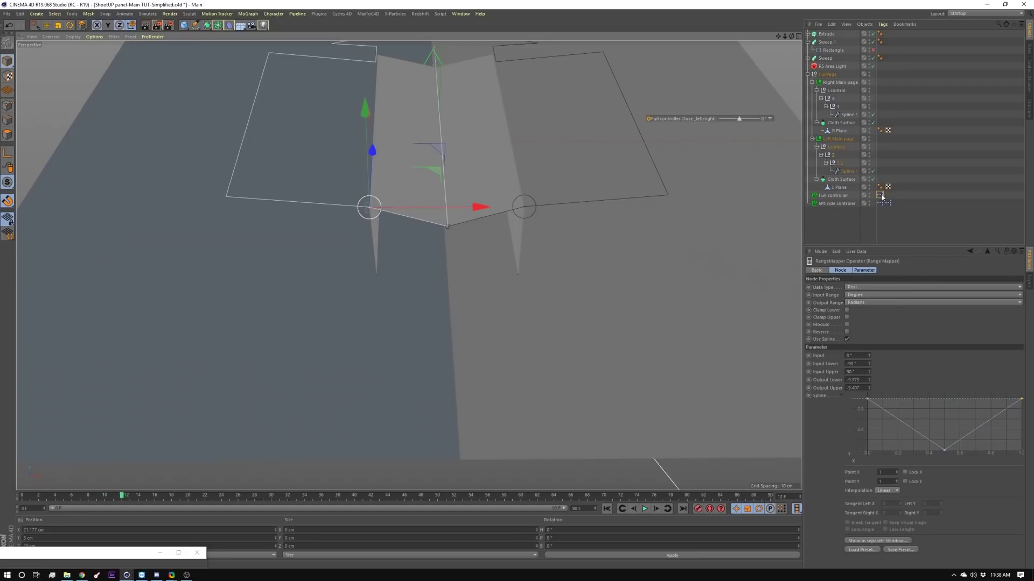
- Open the Full controller's XPresso graph and rearrange the Range Mapper and Position nodes
double_click(879, 196)
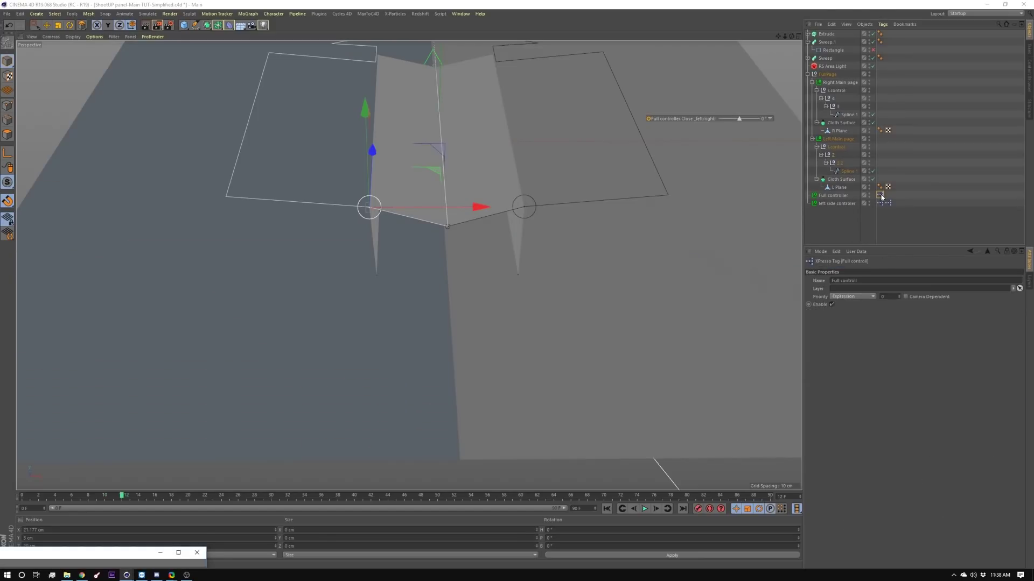
drag(382, 351, 374, 382)
drag(441, 378, 424, 393)
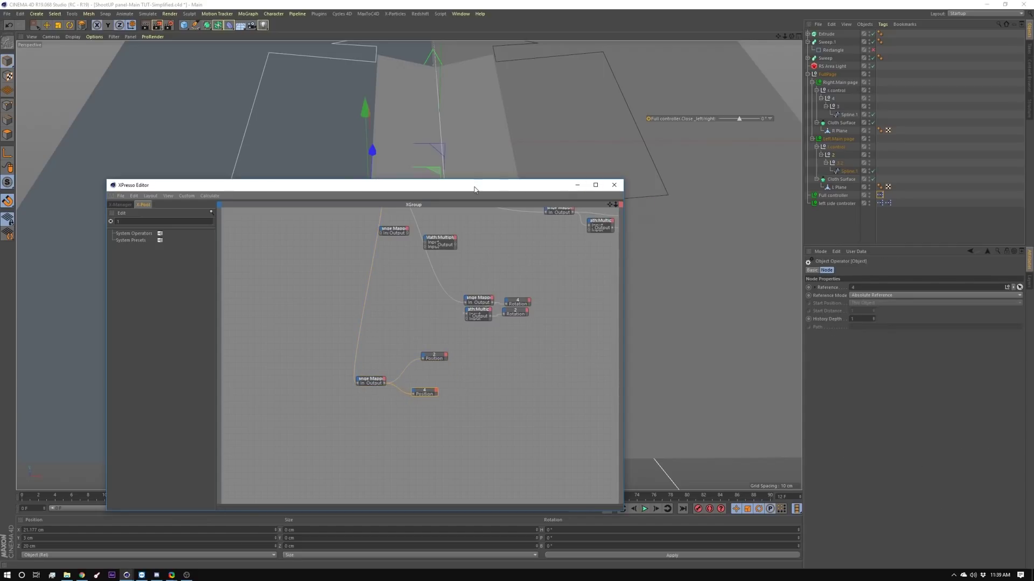
drag(474, 187, 464, 330)
alt+drag(582, 285, 571, 198)
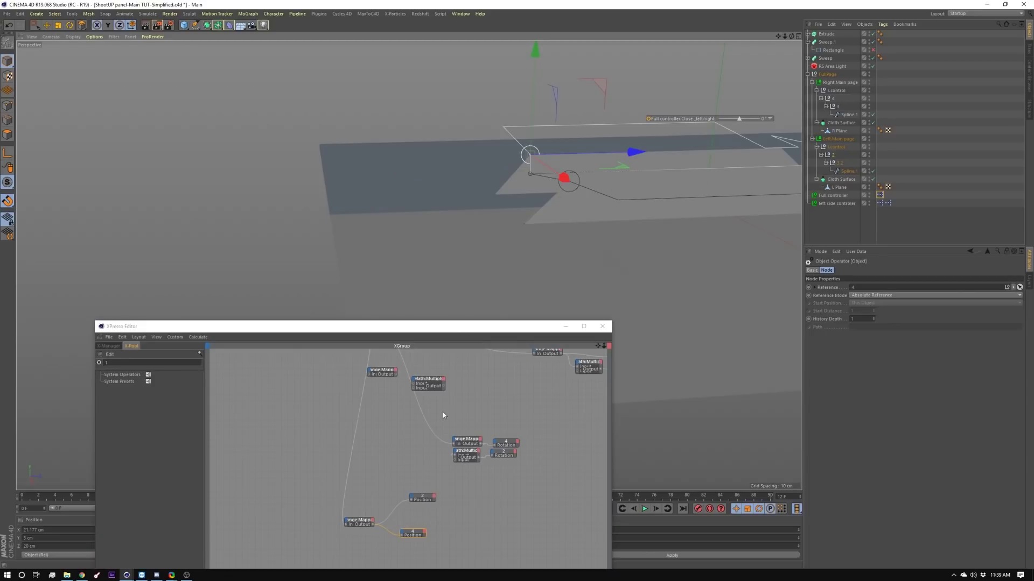
- Set the bottom Range Mapper's output to 20 through -20 and test the fold
click(359, 521)
click(864, 372)
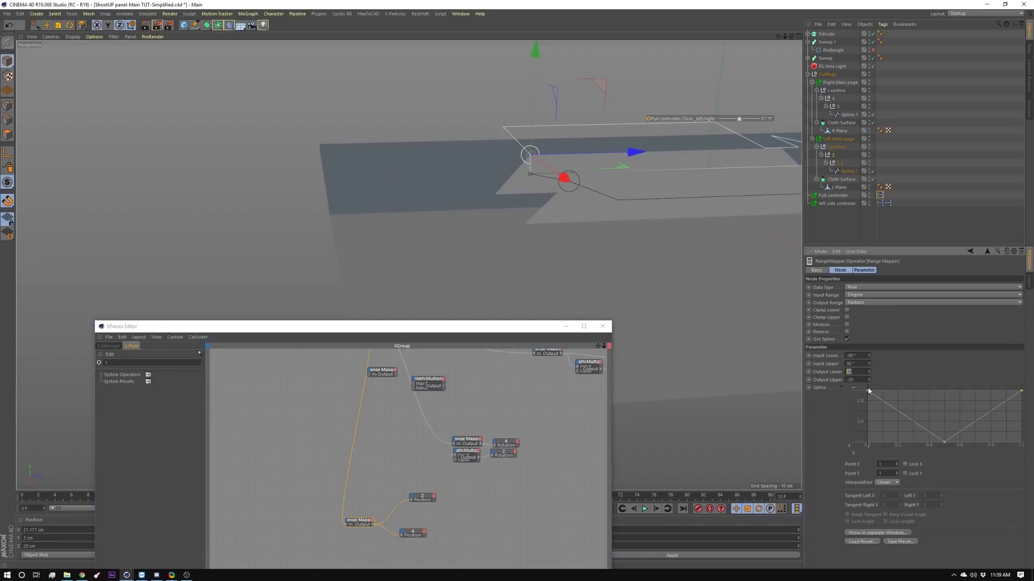
key(Tab)
text(-20)
key(Return)
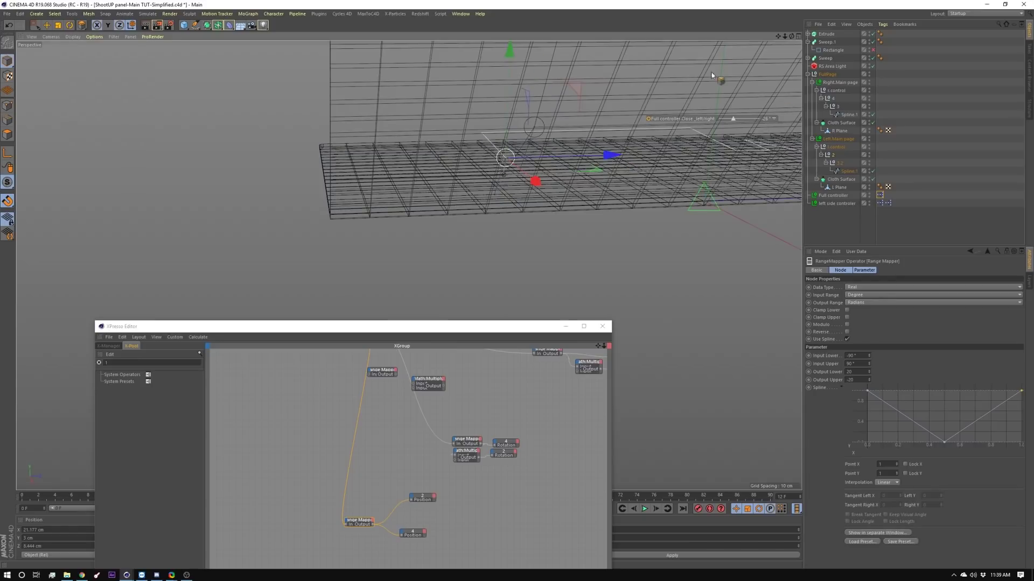
mouse_move(732, 119)
mouse_down()
mouse_move(716, 120)
mouse_move(755, 128)
mouse_move(738, 127)
mouse_up()
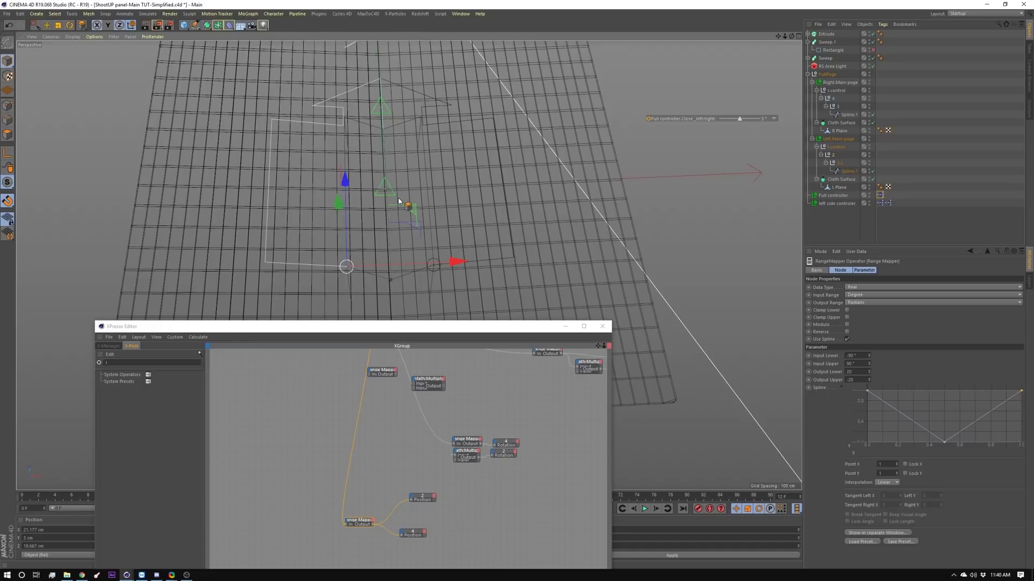